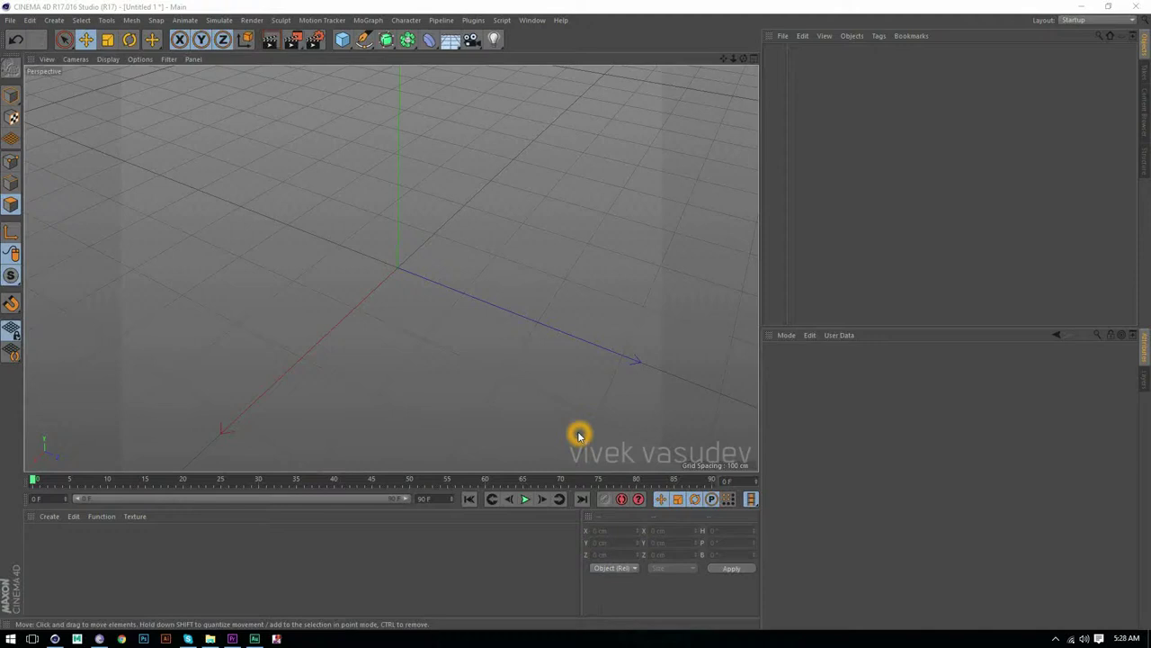
- Add a test cube, then rotate, scale and move it up and to the left
mouse_move(475, 415)
alt+mouse_down()
mouse_move(478, 377)
mouse_move(466, 390)
mouse_move(498, 402)
mouse_move(465, 408)
mouse_move(506, 417)
mouse_move(499, 391)
mouse_move(498, 403)
alt+mouse_up()
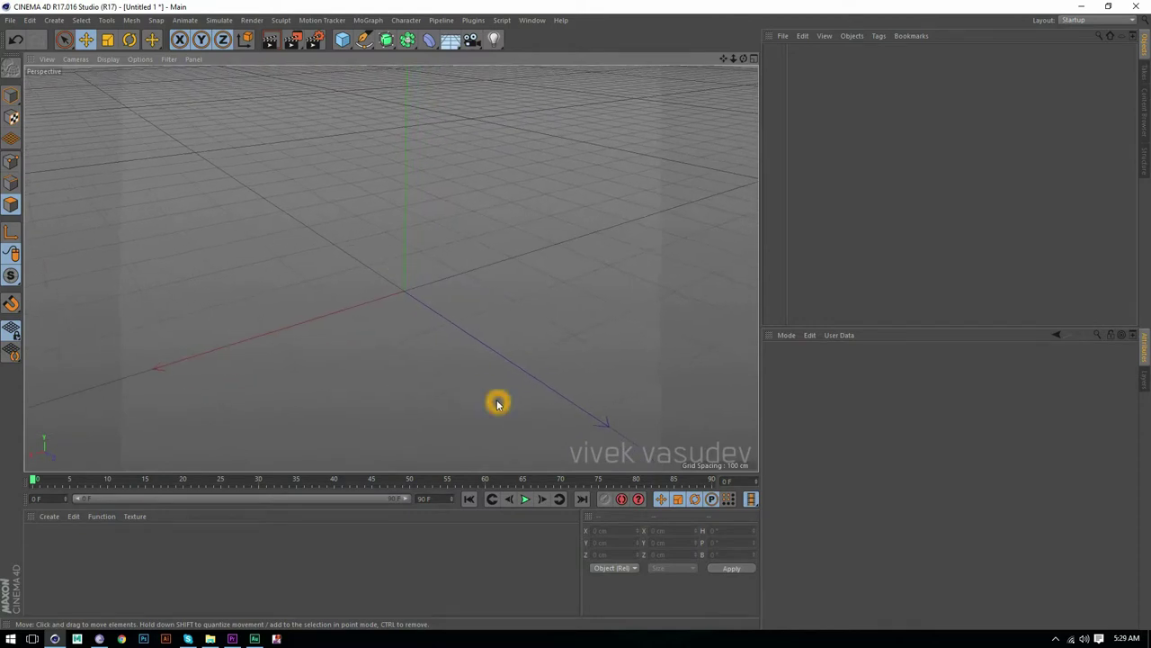
click(342, 39)
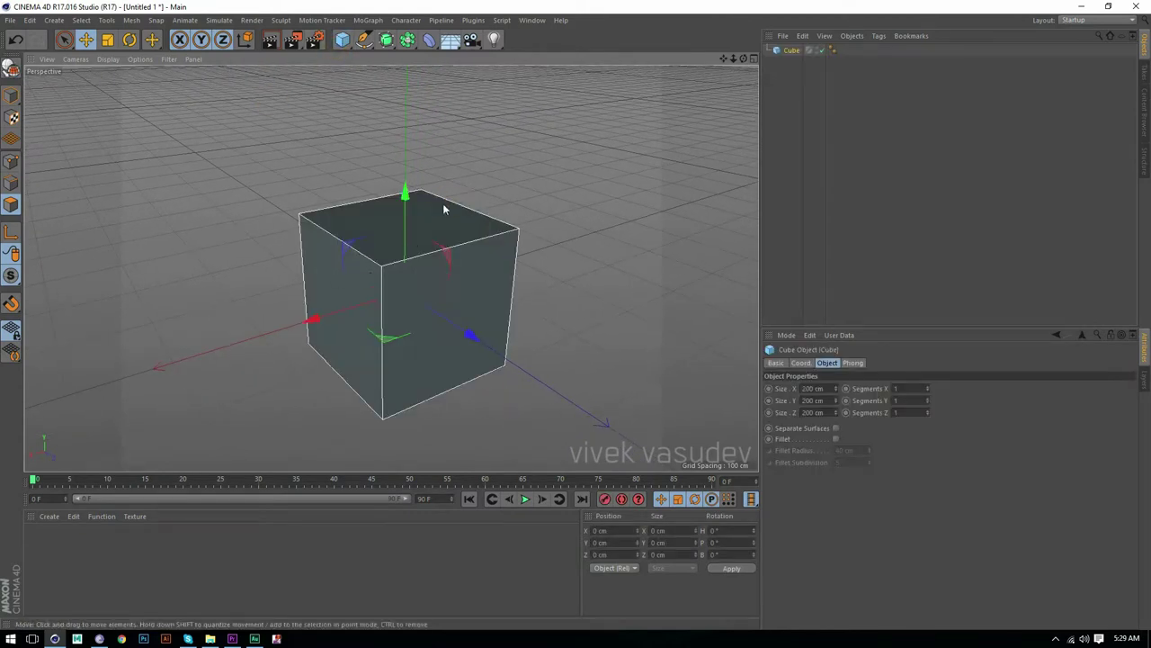
key(r)
mouse_move(416, 260)
mouse_down()
mouse_move(355, 162)
mouse_move(434, 279)
mouse_up()
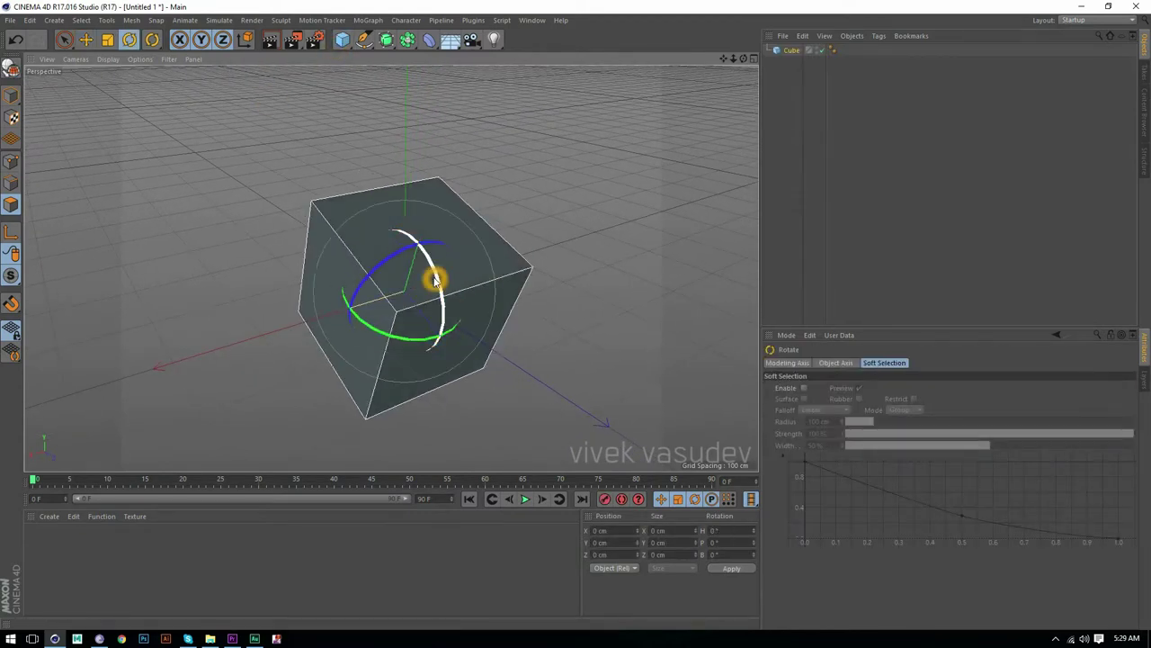
key(t)
mouse_move(280, 306)
mouse_down()
mouse_move(508, 296)
mouse_move(263, 310)
mouse_up()
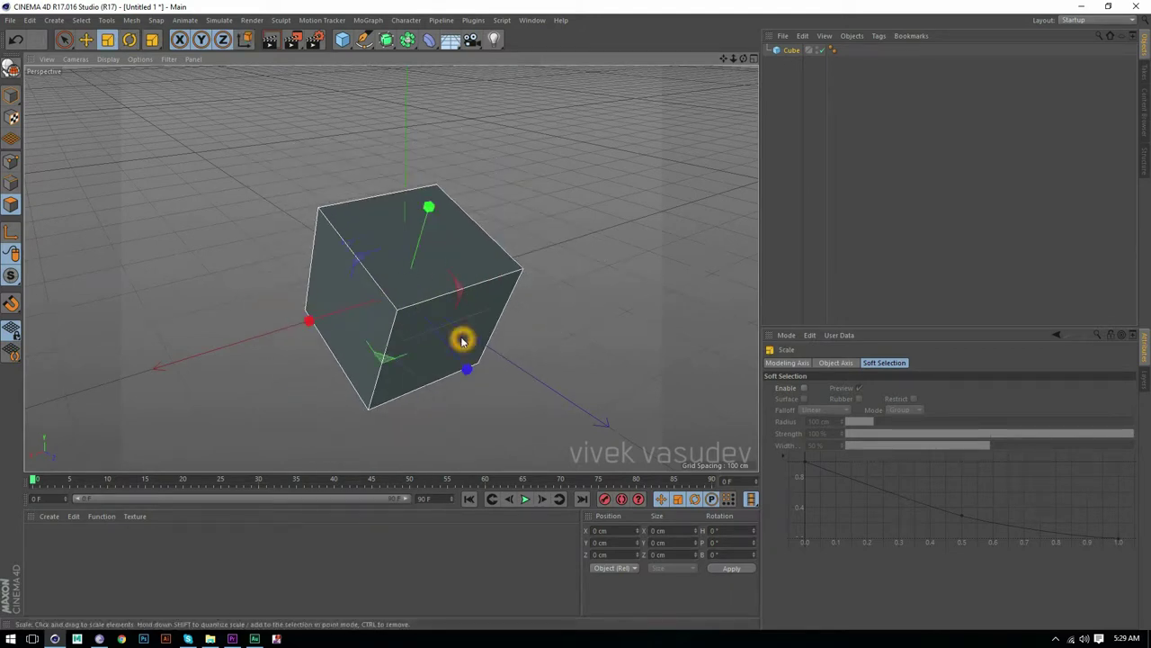
key(e)
drag(461, 342, 389, 326)
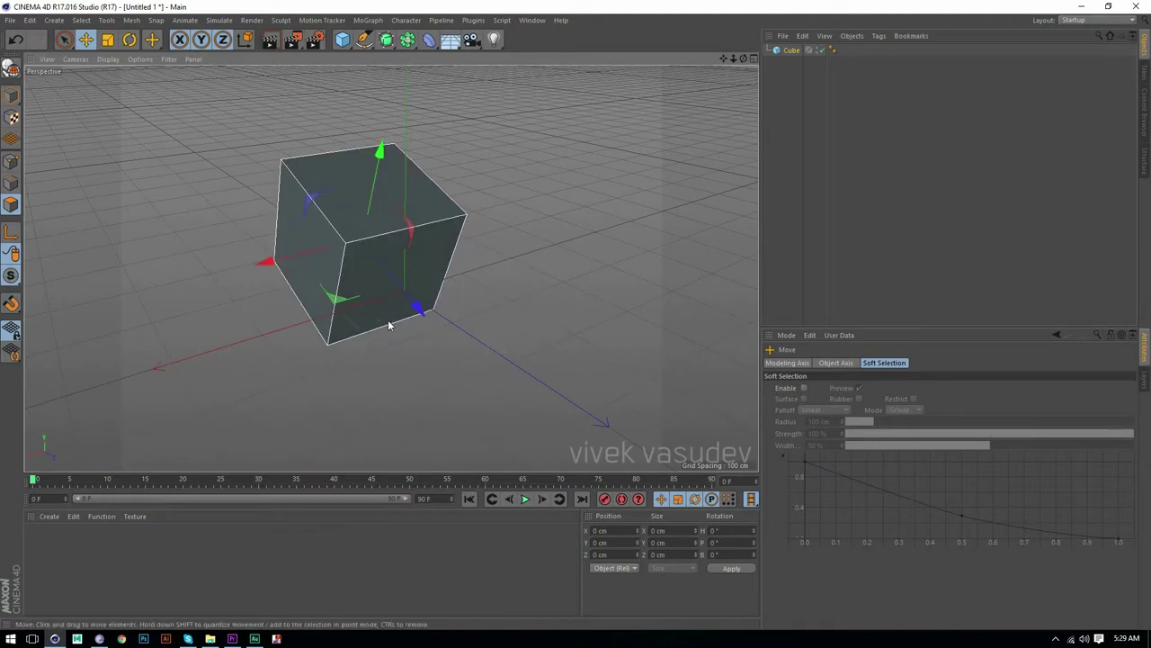
- Delete the test cube from the Object Manager, leaving the scene empty
click(780, 51)
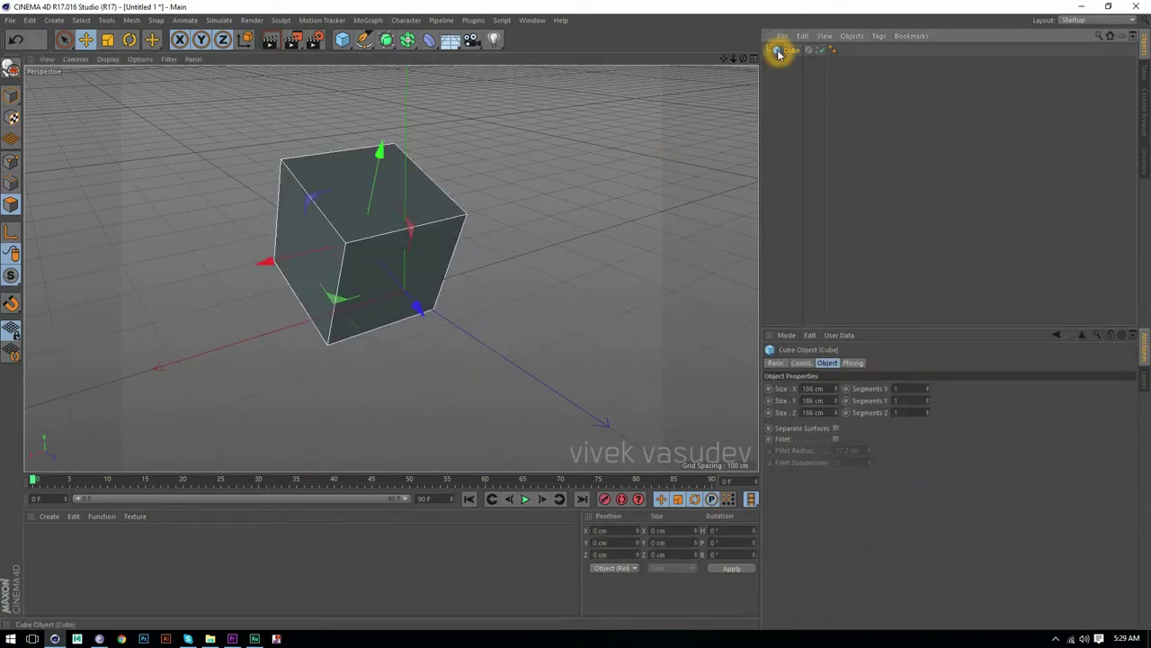
key(Delete)
click(342, 38)
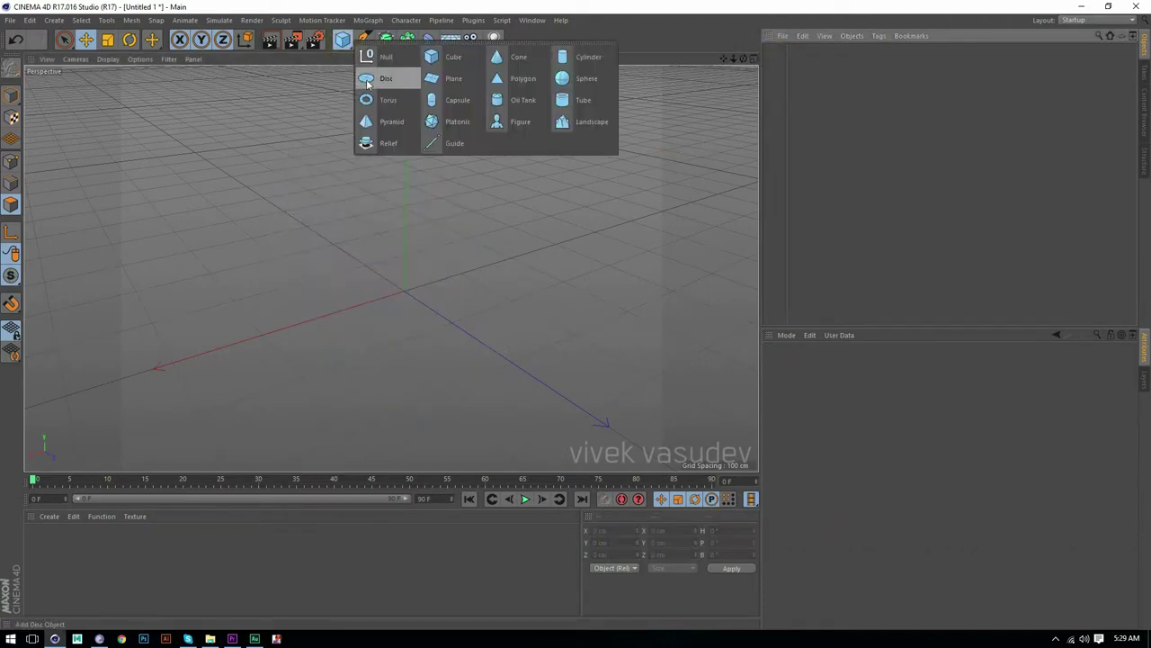
- Add a cube, then two polygon objects, a cone and a tube from the primitives
click(434, 63)
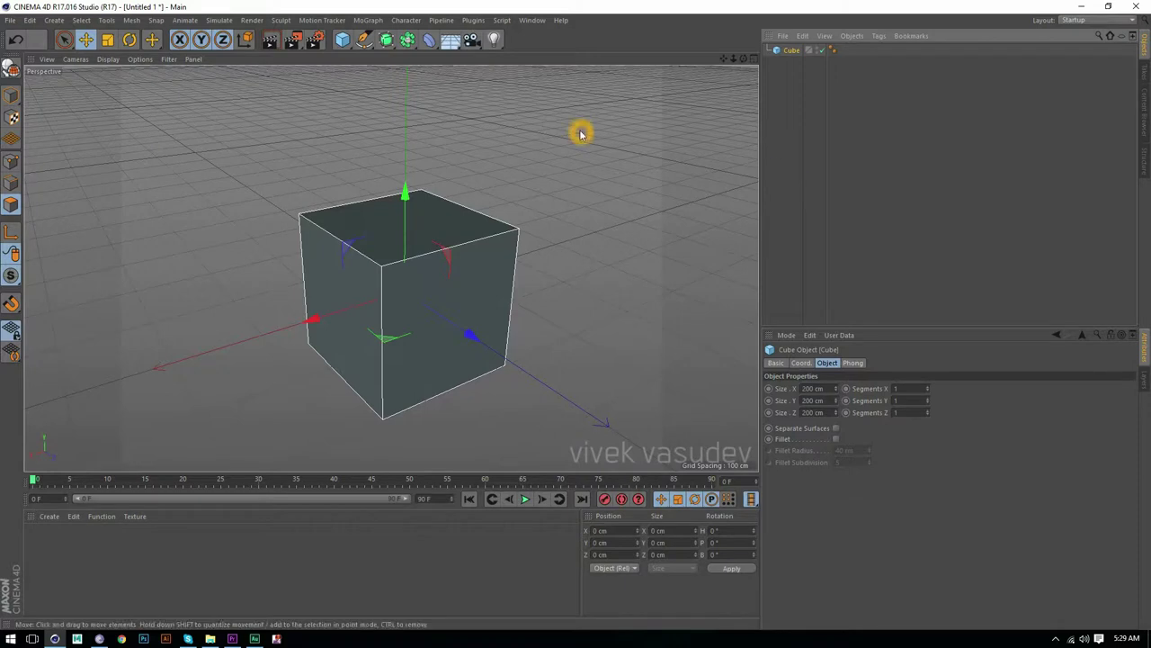
click(351, 47)
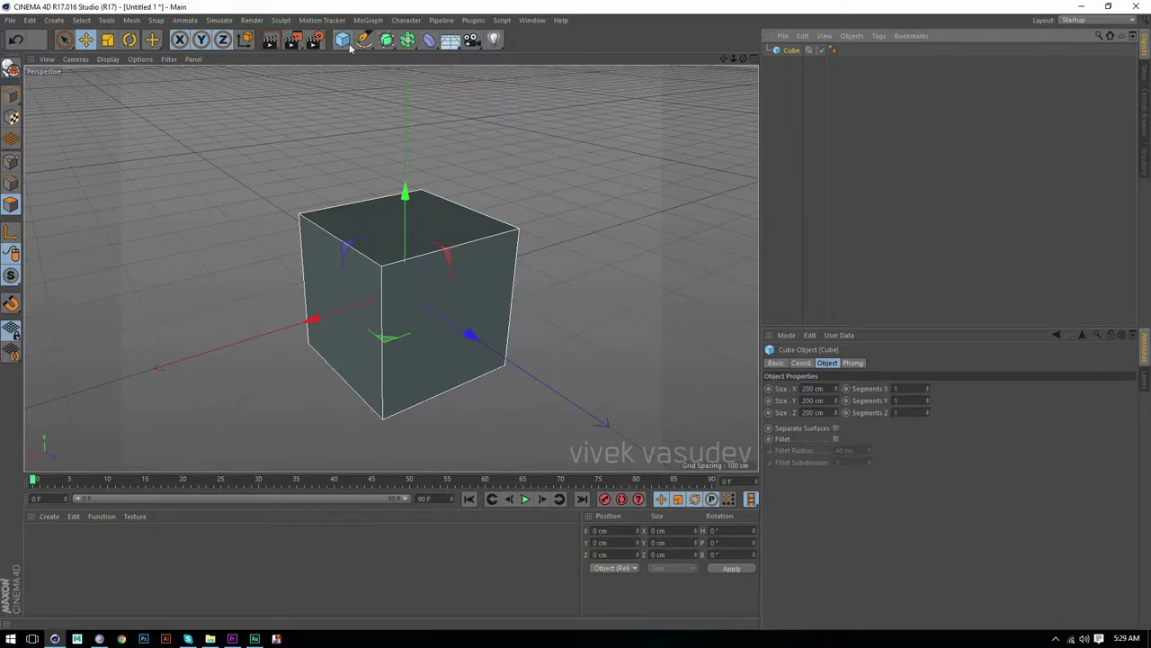
drag(342, 41, 523, 78)
drag(342, 42, 522, 79)
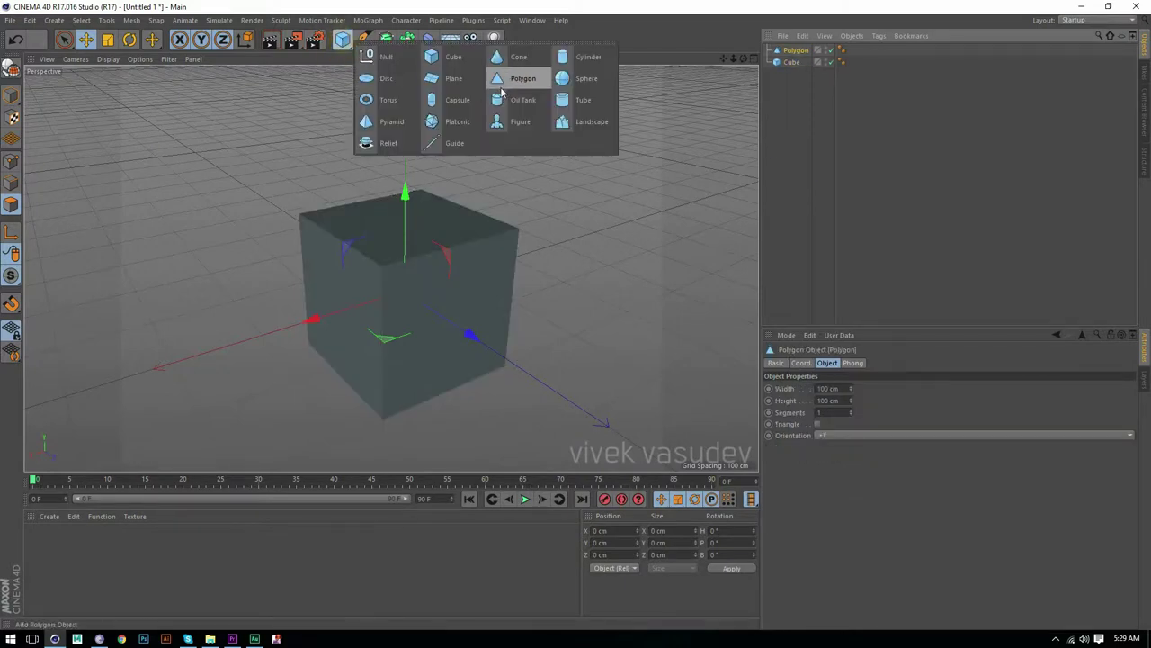
click(342, 42)
click(518, 58)
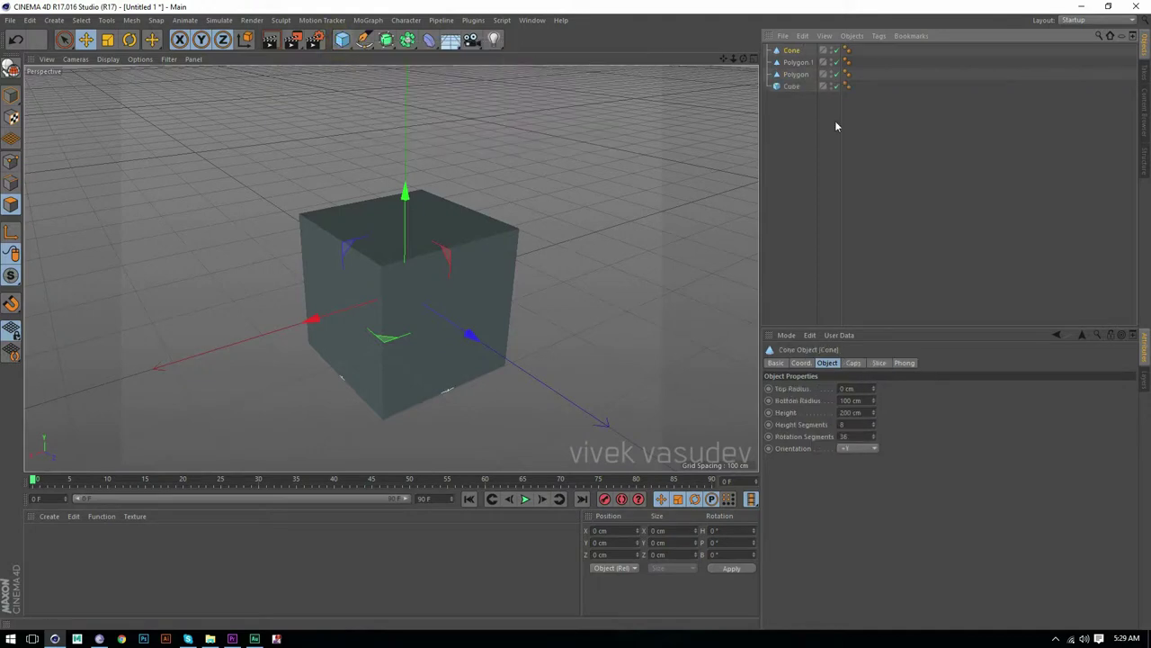
drag(342, 42, 576, 100)
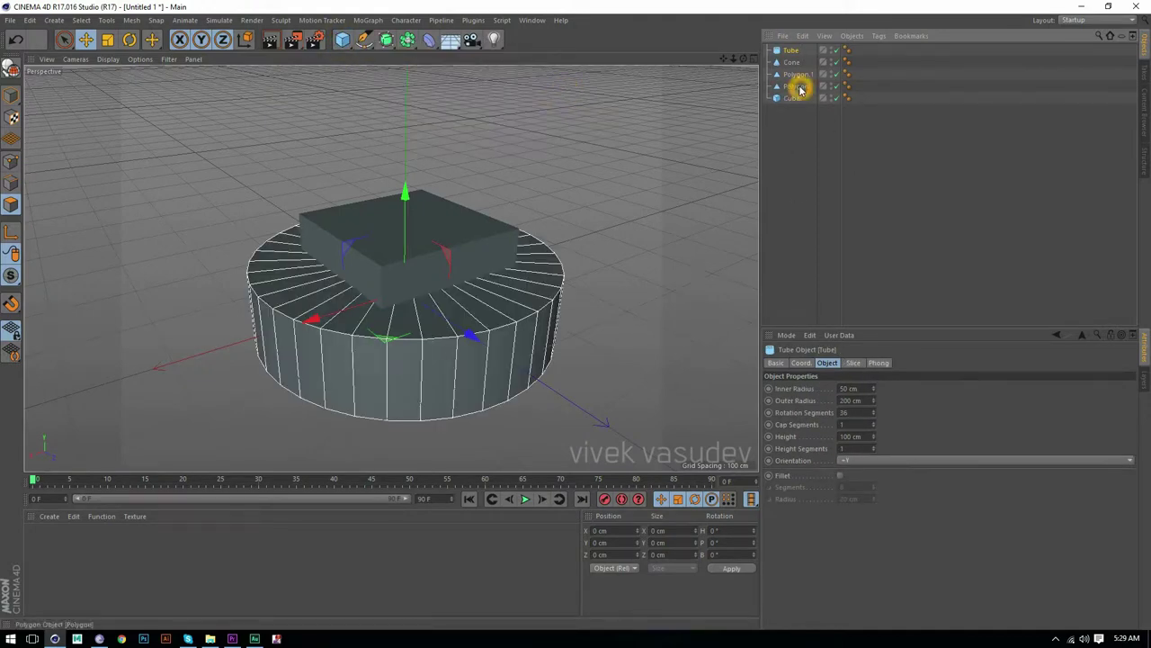
- Delete the two polygons, cone and tube so only the cube remains
click(795, 85)
shift+click(789, 52)
key(Delete)
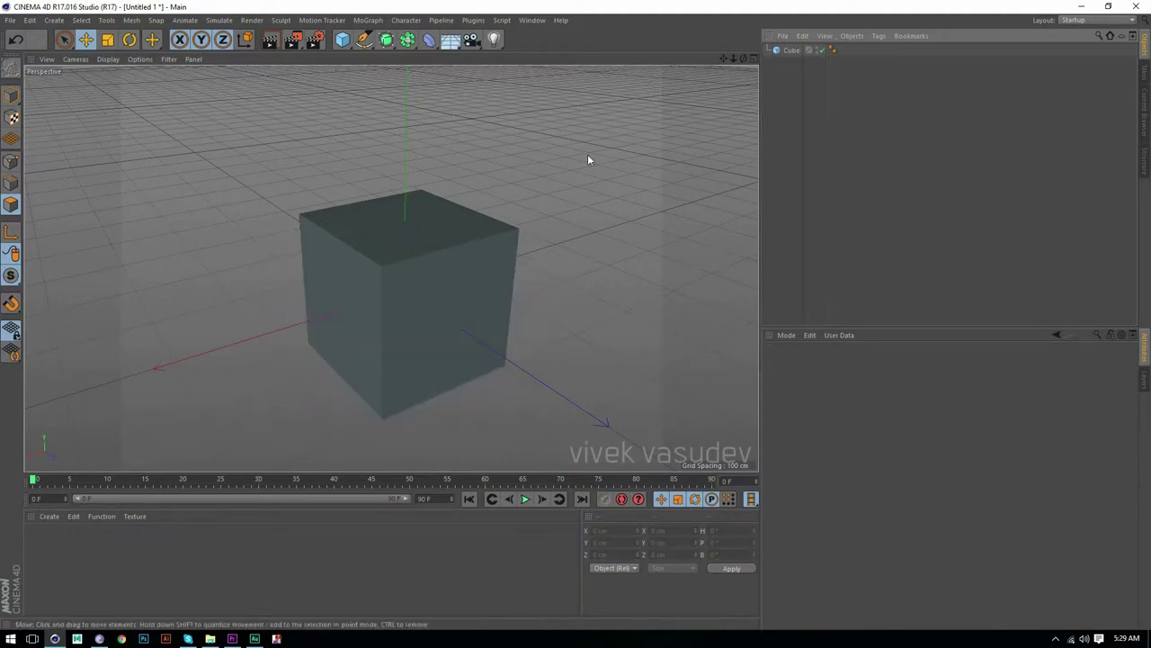
- Select the cube and raise it straight up along the Y axis
click(440, 299)
mouse_move(416, 292)
alt+mouse_down()
mouse_move(439, 291)
mouse_move(418, 264)
alt+mouse_up()
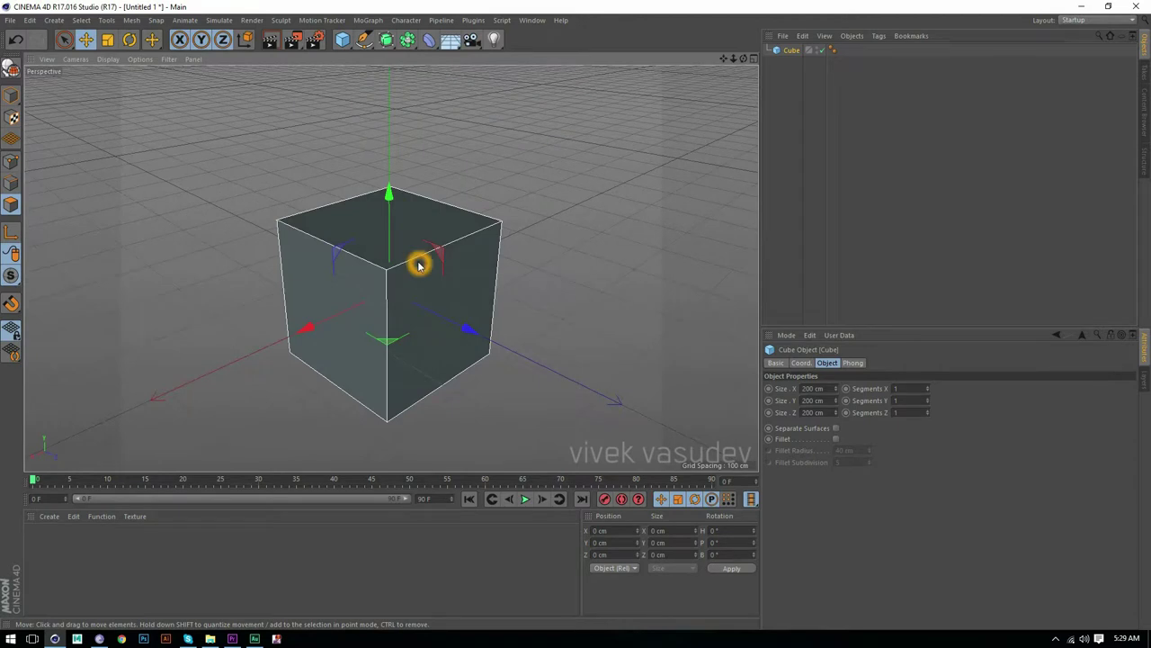
mouse_move(389, 194)
mouse_down()
mouse_move(391, 113)
mouse_move(389, 130)
mouse_up()
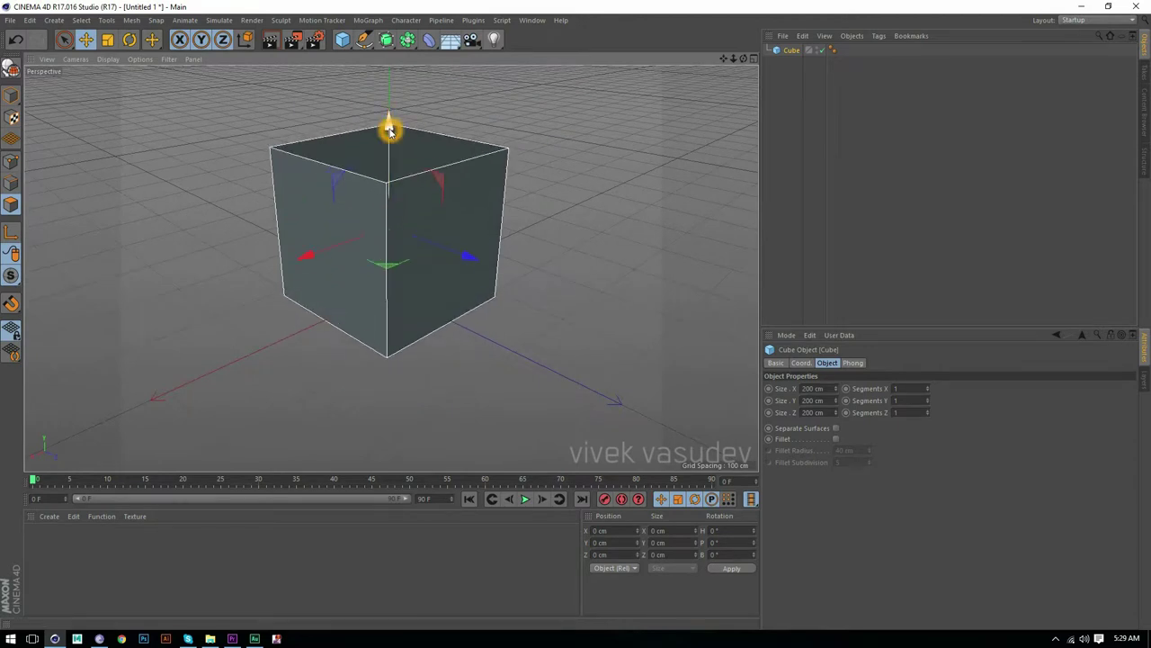
- Add a cone and lift it to sit on top of the cube
click(343, 38)
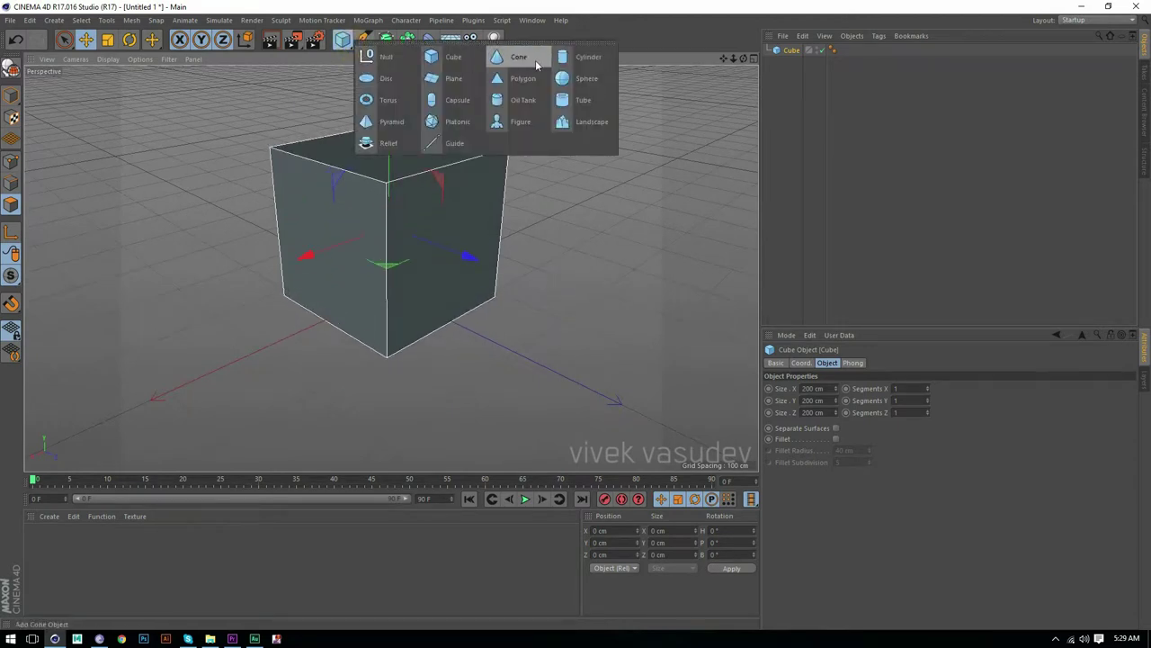
click(519, 57)
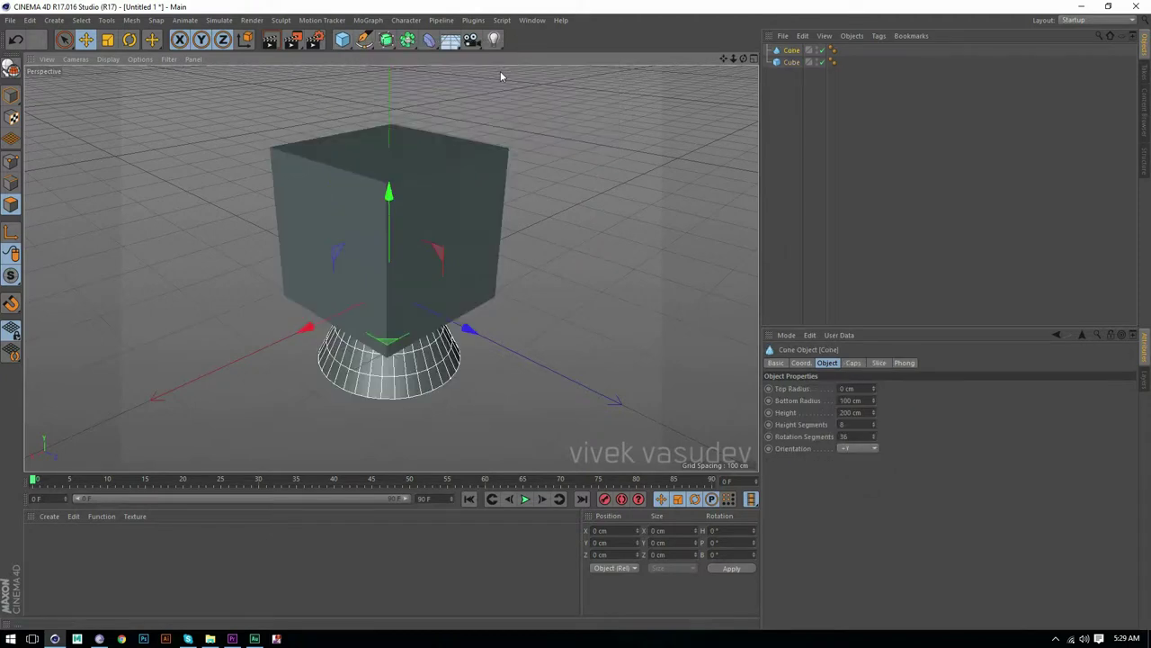
mouse_move(458, 219)
alt+mouse_down()
mouse_move(379, 267)
mouse_move(576, 315)
alt+mouse_up()
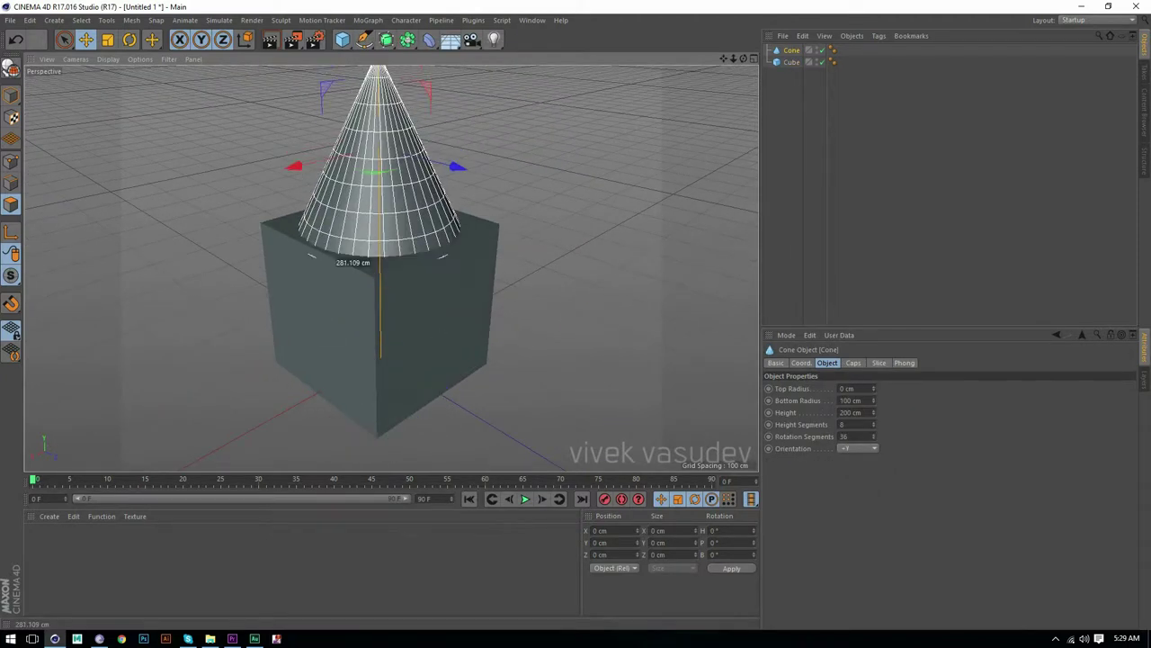
scroll(380, 308, down, 5)
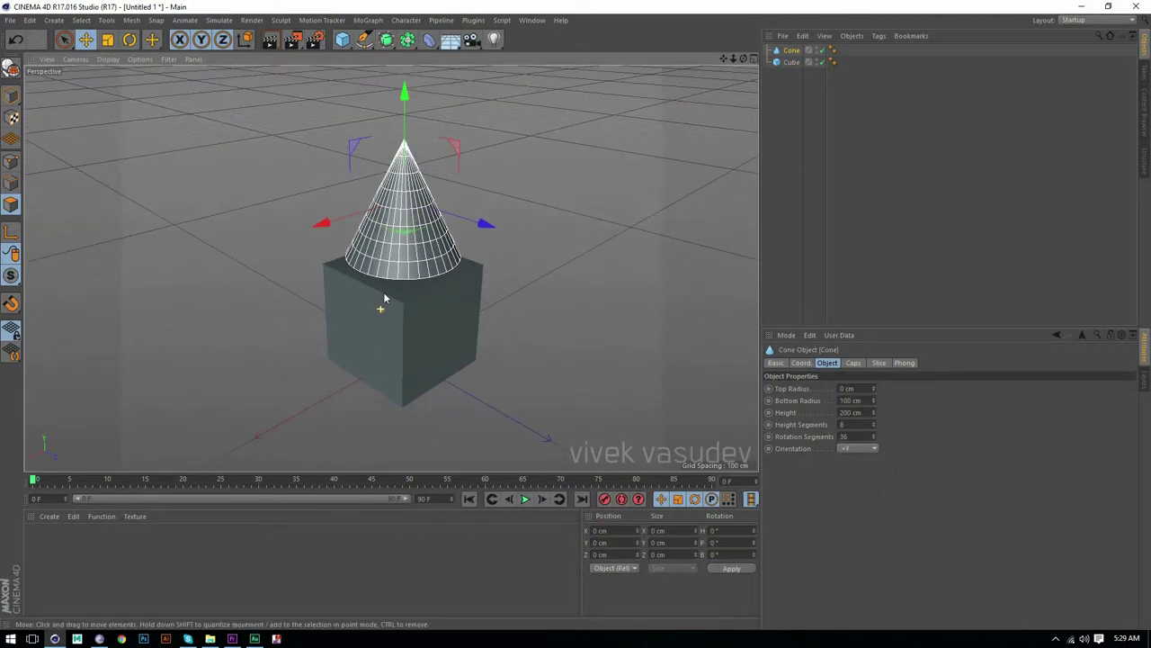
alt+drag(437, 303, 401, 275)
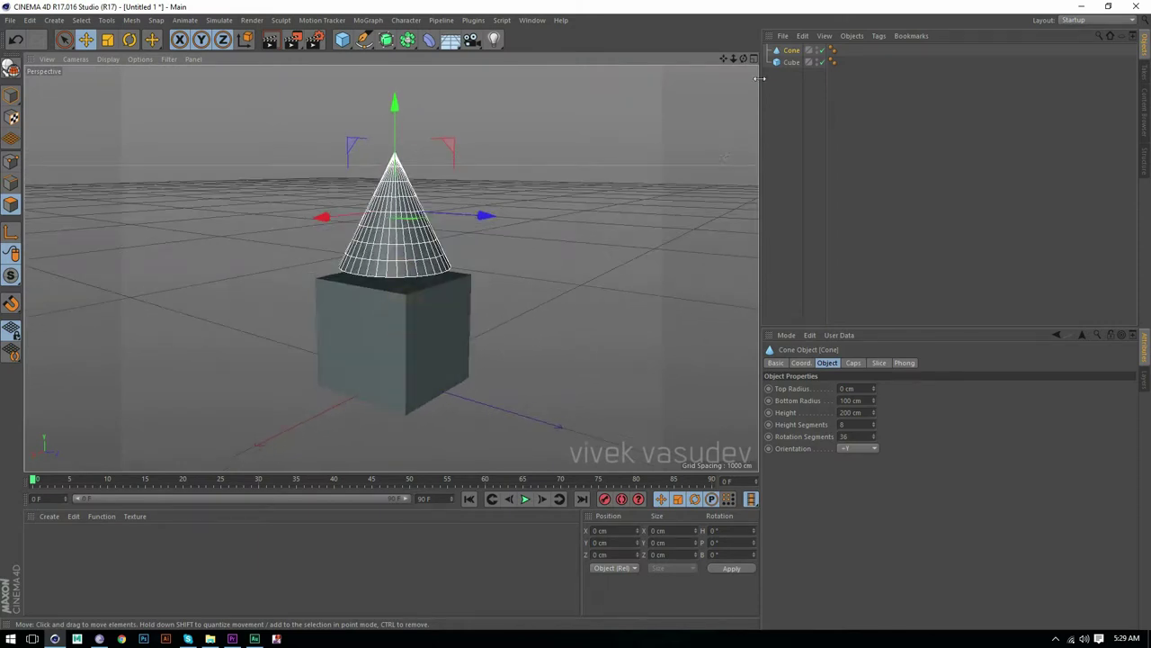
click(791, 62)
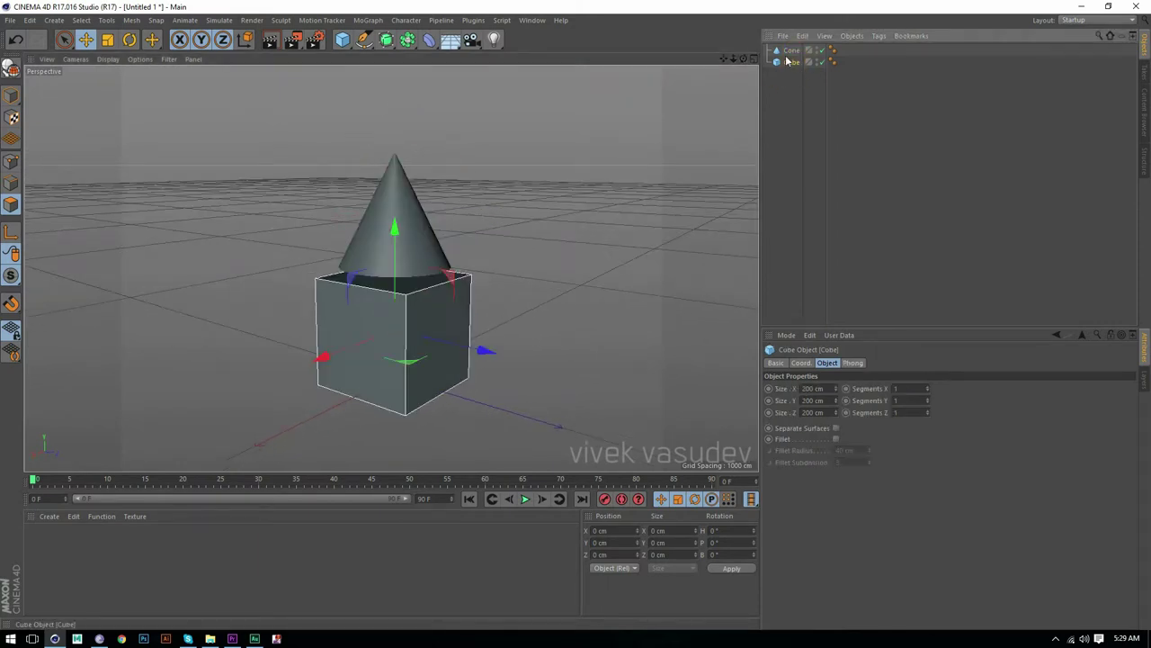
- Drop the Cone onto the Cube entry so it becomes the Cube's child
drag(788, 51, 792, 66)
mouse_move(794, 65)
mouse_down()
mouse_move(796, 81)
mouse_move(792, 68)
mouse_up()
drag(793, 67, 793, 63)
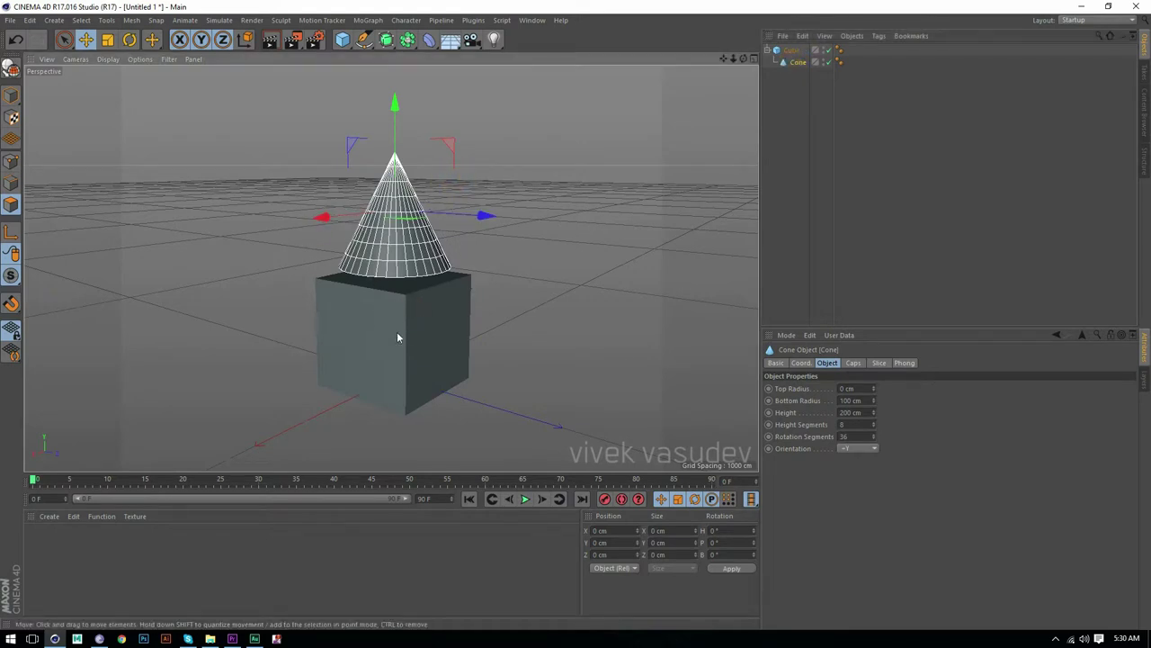
- Collapse the Cube's children in the Object Manager and reselect the parent Cube
click(792, 50)
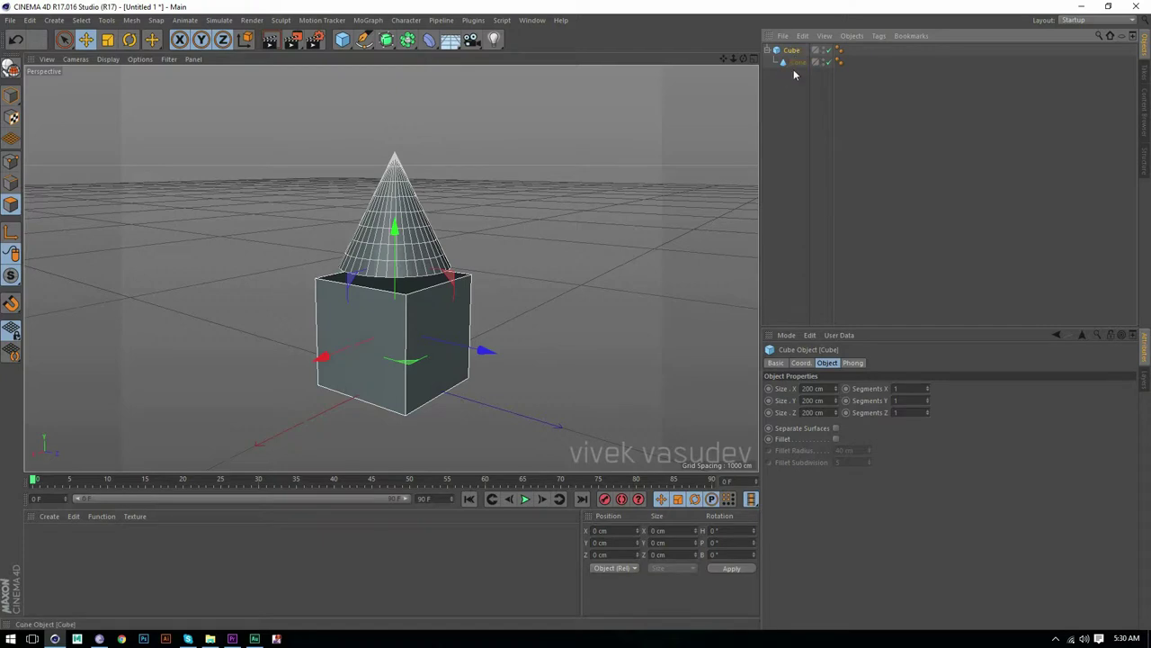
click(768, 54)
click(791, 62)
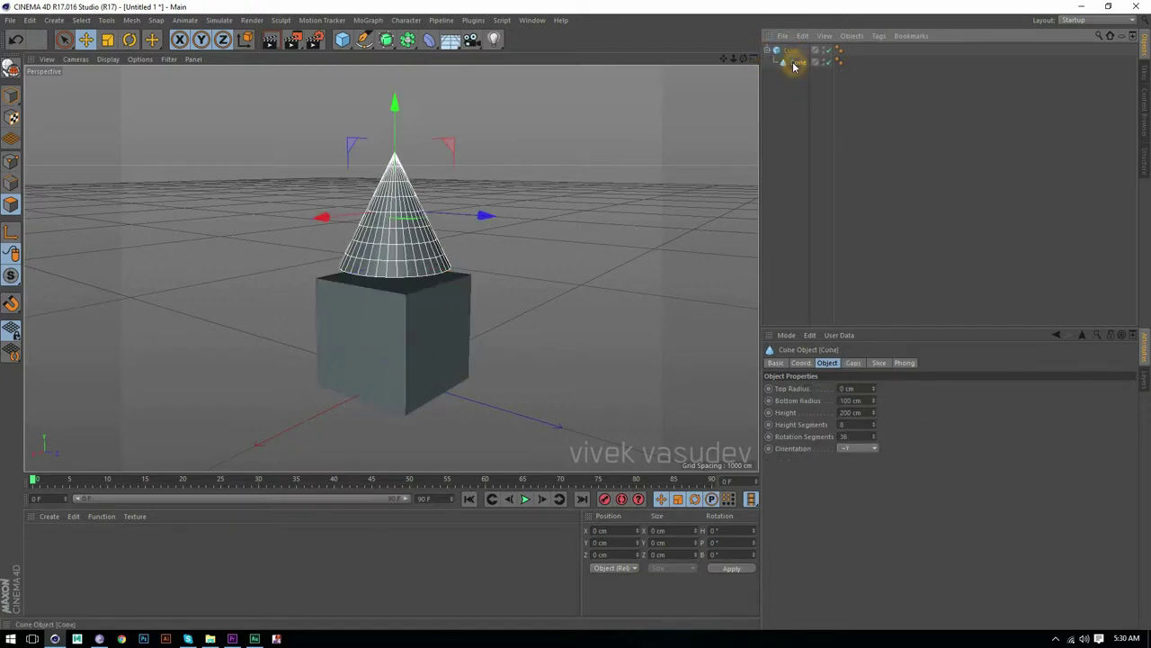
click(768, 51)
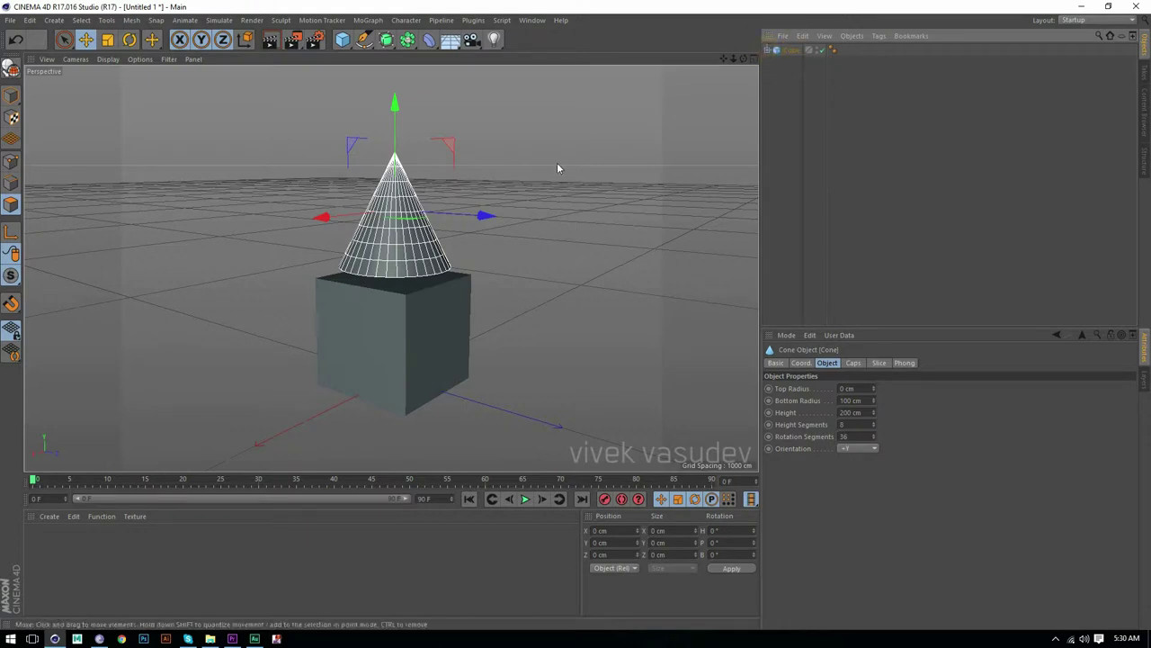
click(779, 77)
click(792, 50)
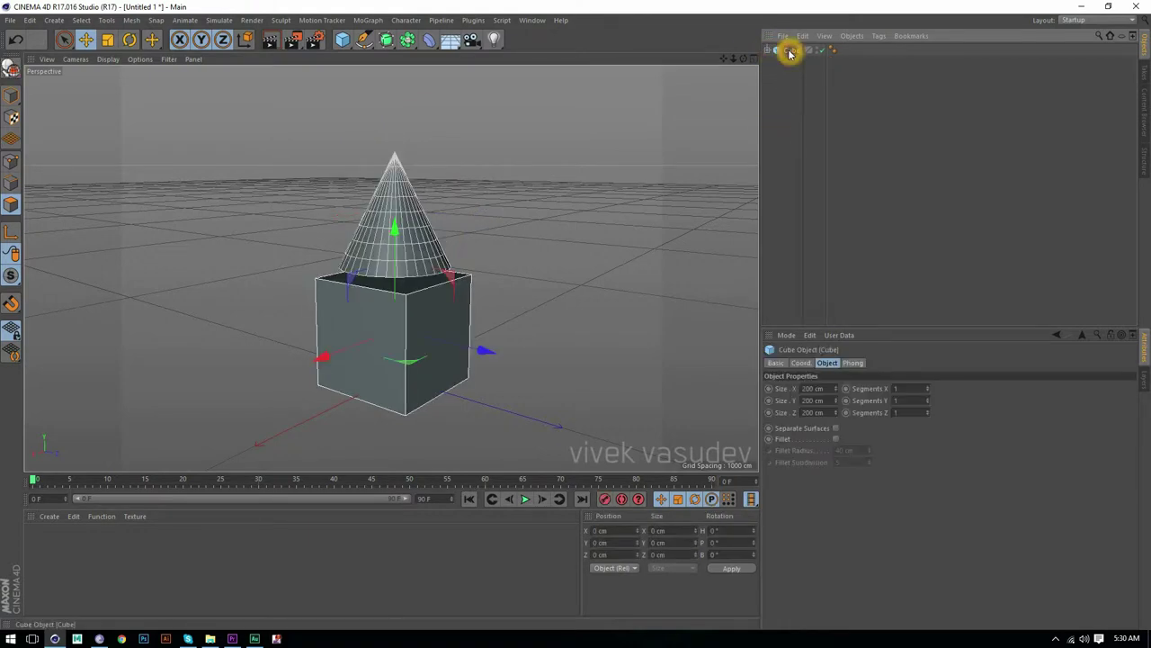
- Rotate the Cube with its Cone on heading and pitch, then undo back upright
key(r)
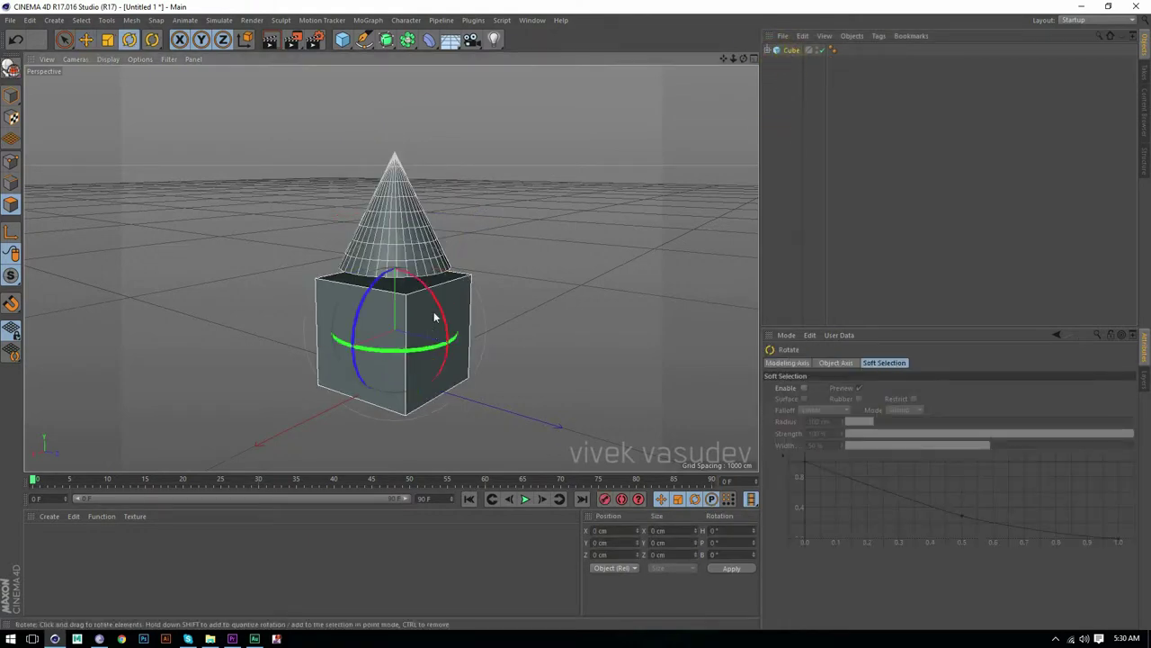
drag(436, 310, 605, 252)
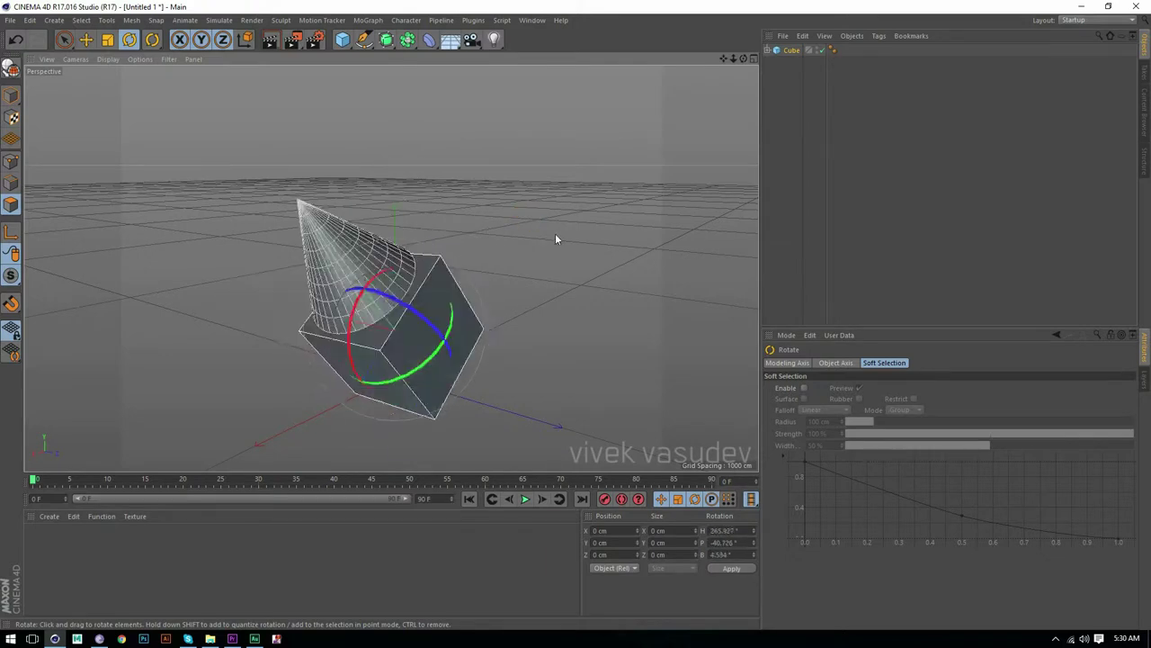
key(ctrl+z)
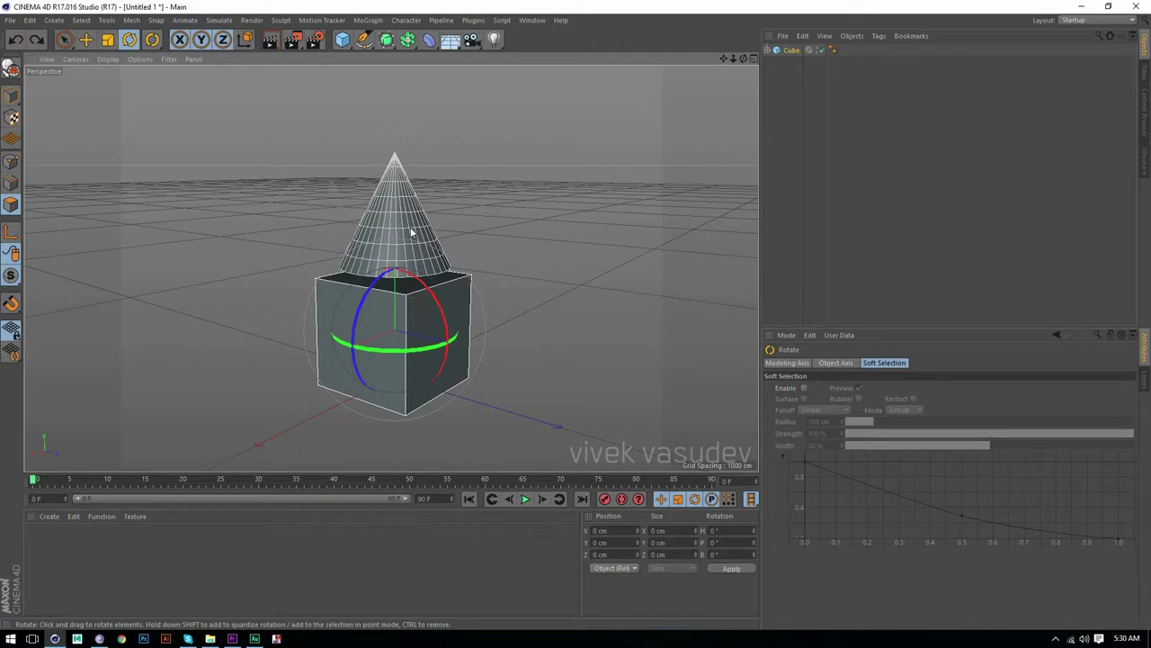
click(440, 311)
drag(430, 301, 447, 369)
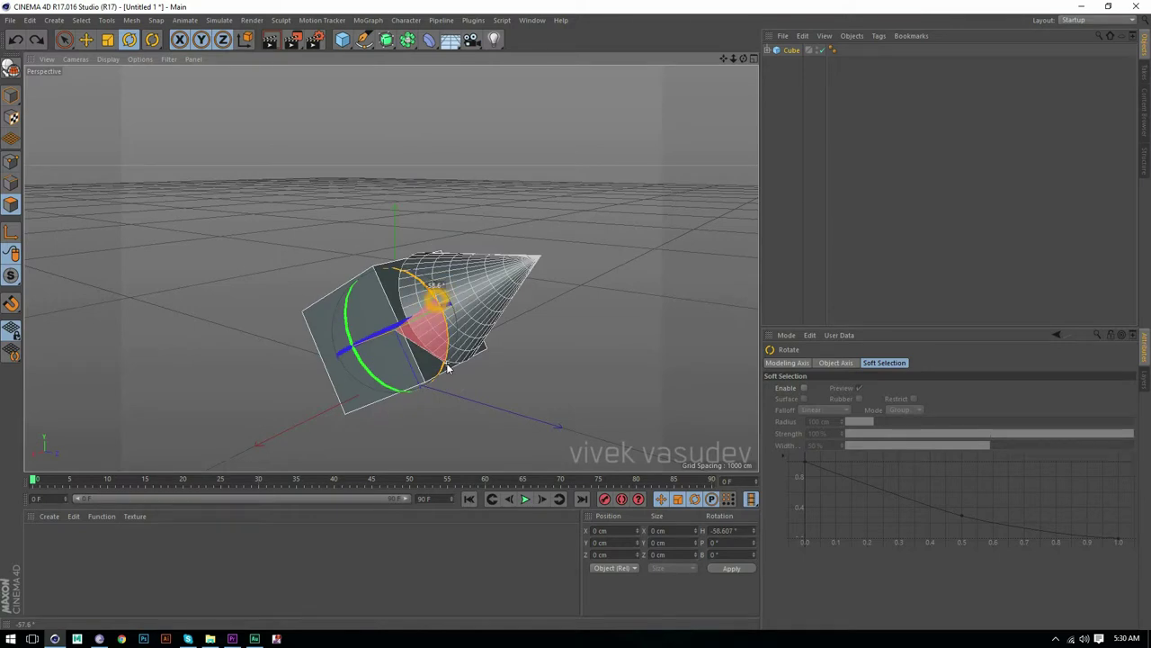
drag(447, 369, 398, 290)
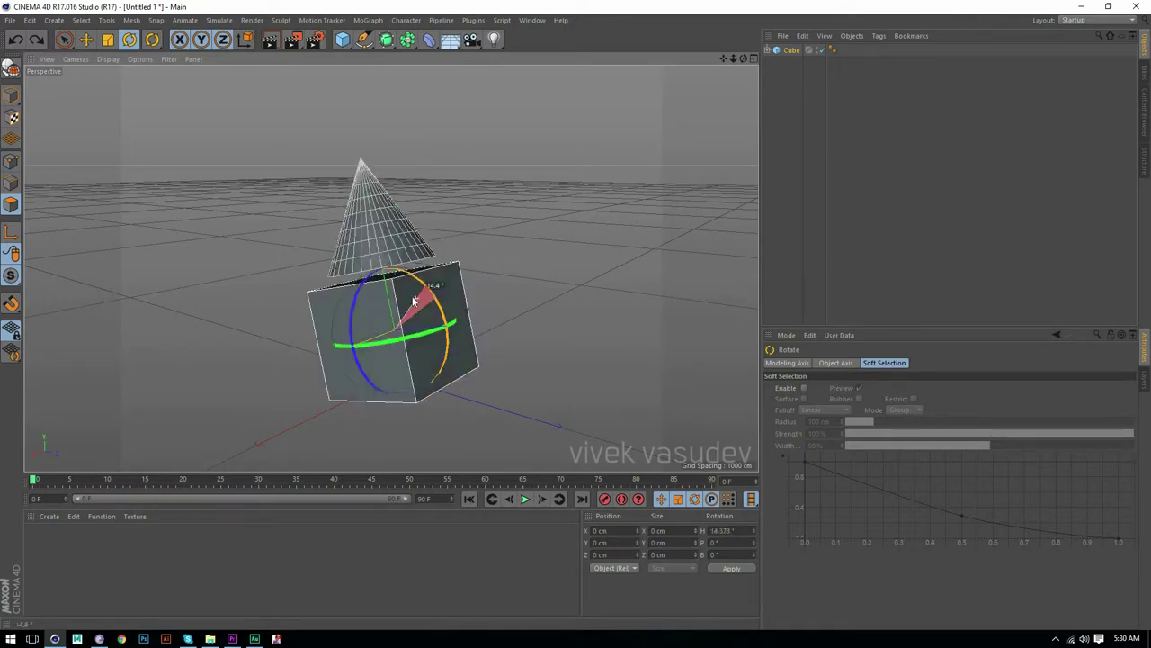
mouse_move(399, 290)
mouse_down()
mouse_move(302, 330)
mouse_move(366, 234)
mouse_up()
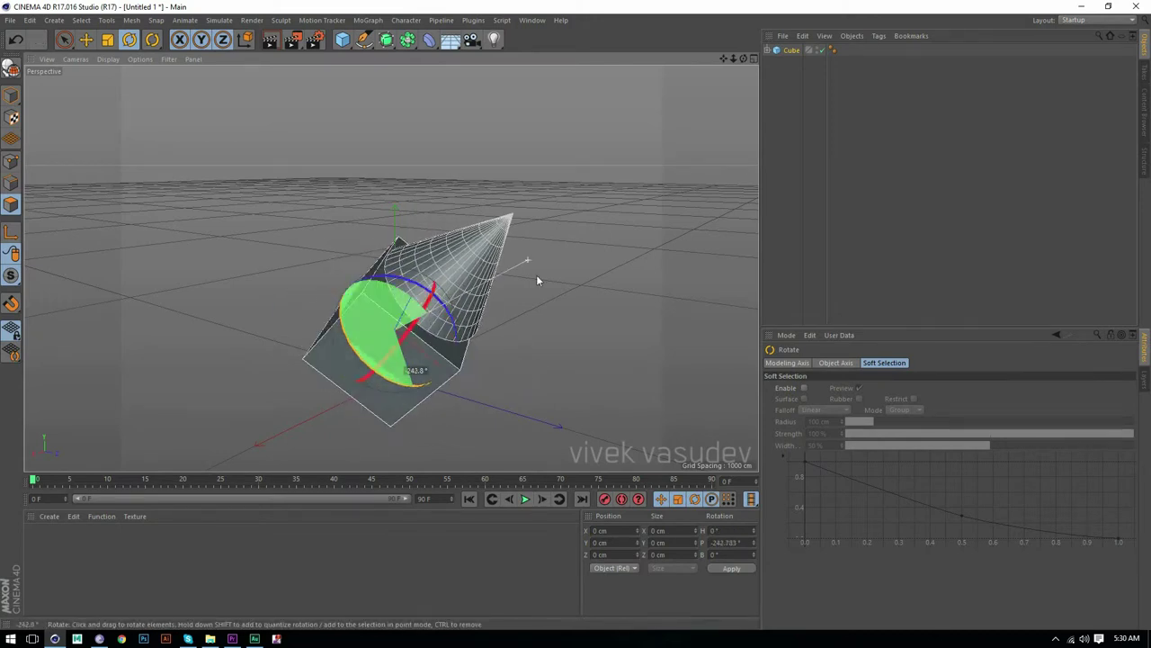
drag(367, 234, 485, 369)
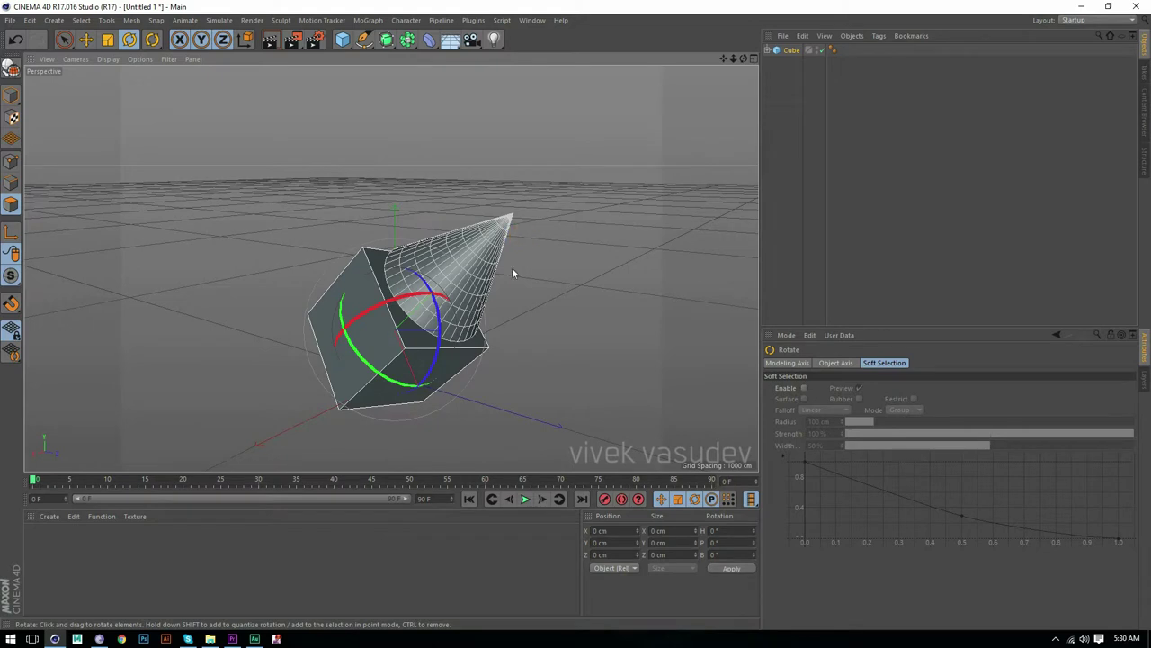
key(ctrl+z)
- Scale the Cube and its Cone up, then undo the scaling
click(800, 62)
click(795, 56)
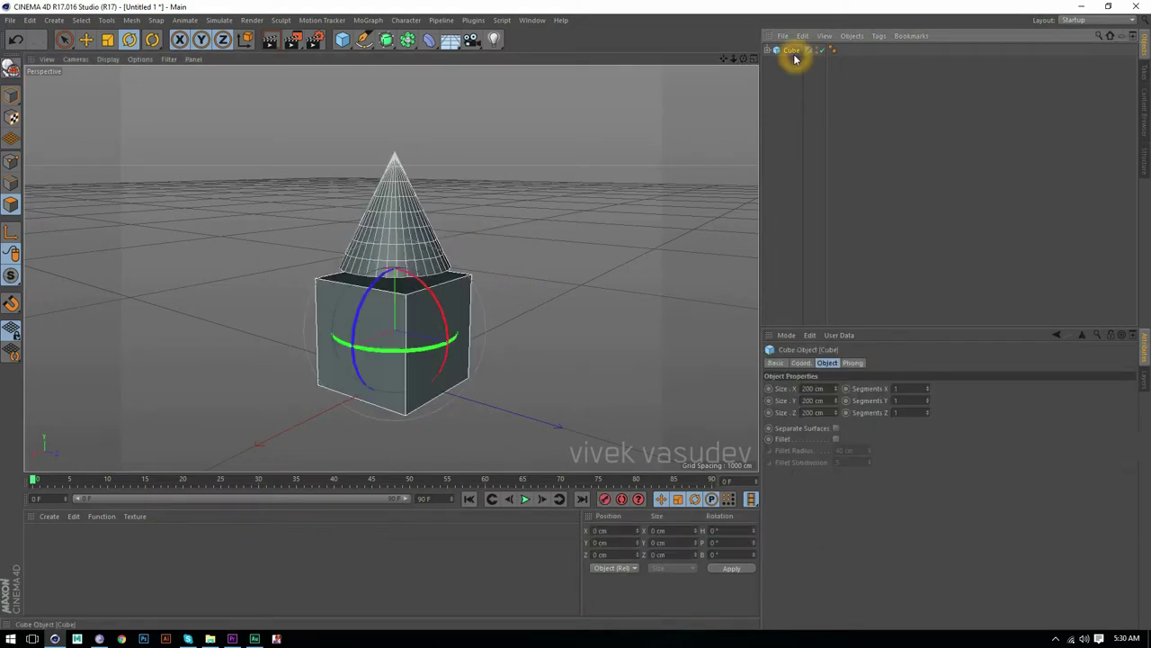
key(t)
drag(453, 338, 578, 316)
key(ctrl+z)
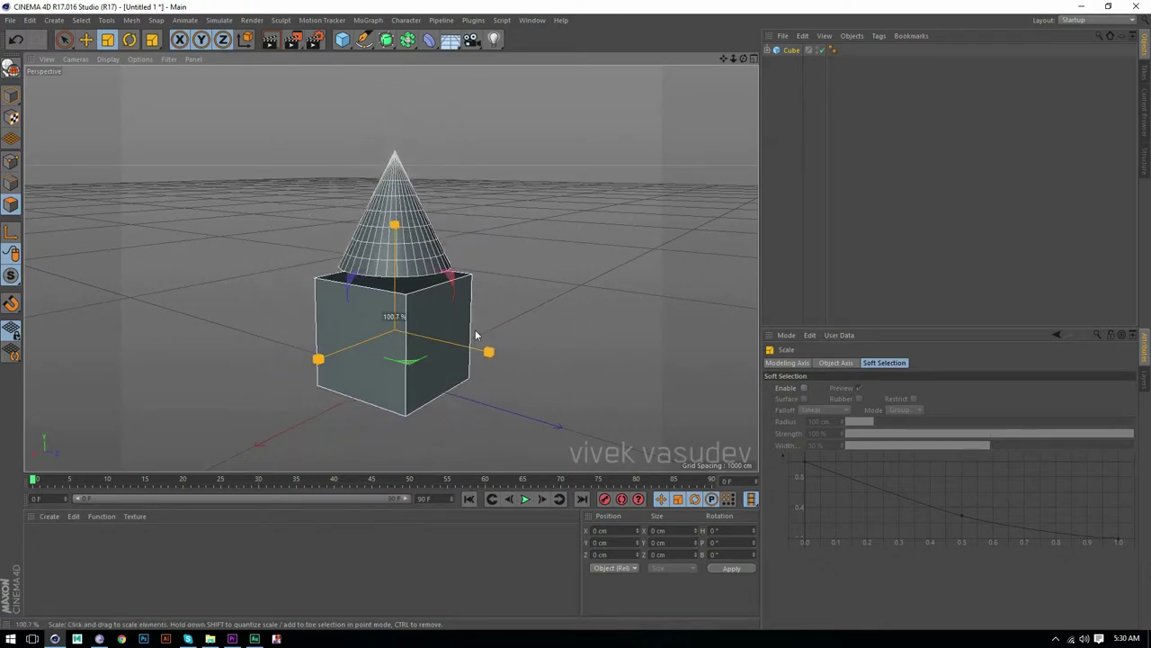
- Move the Cube and Cone along the Z and X axes, then clear the selection
key(e)
mouse_move(487, 351)
mouse_down()
mouse_move(444, 384)
mouse_move(387, 382)
mouse_up()
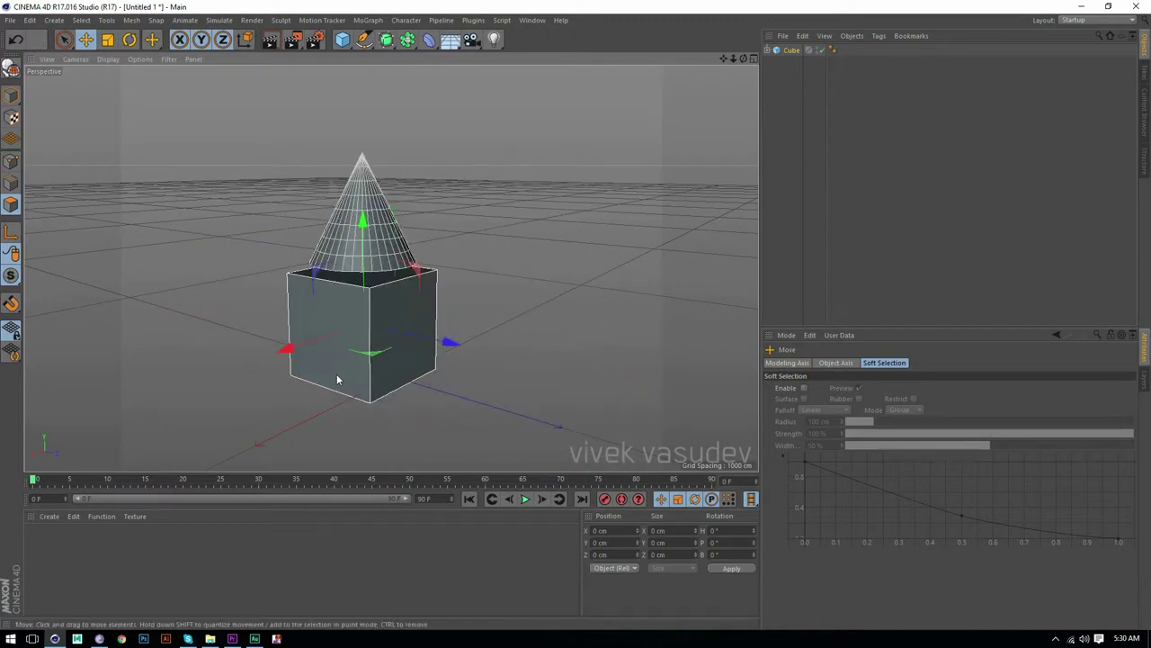
drag(284, 349, 326, 341)
click(777, 117)
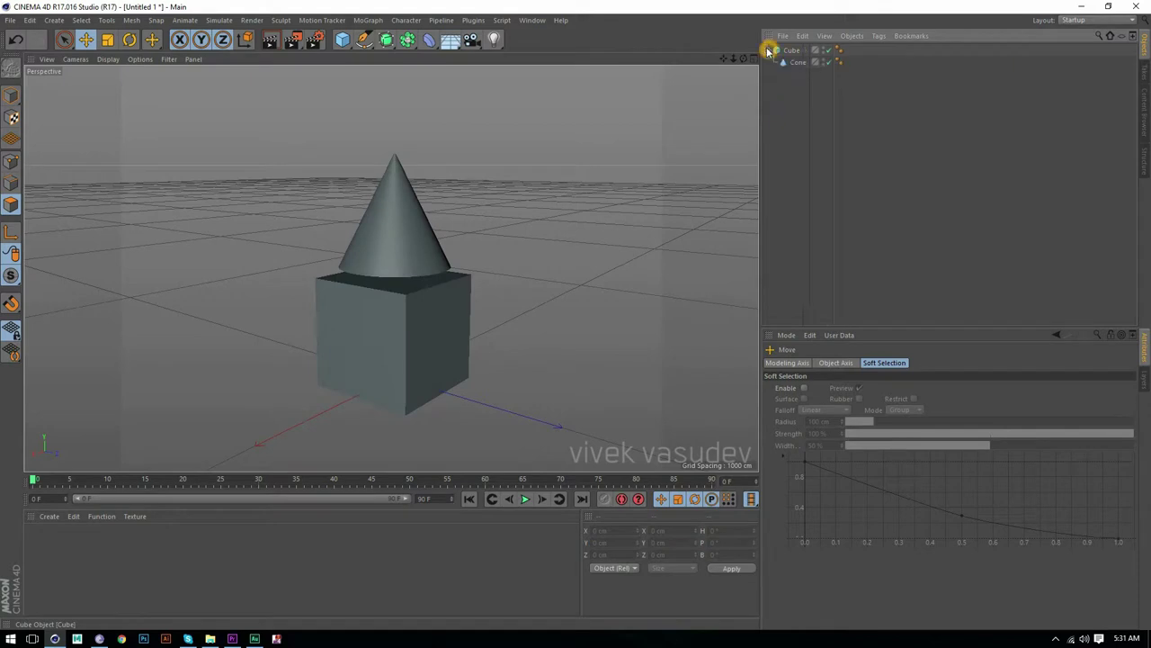
- Expand the Cube, select its child Cone and shrink it
click(767, 50)
click(798, 61)
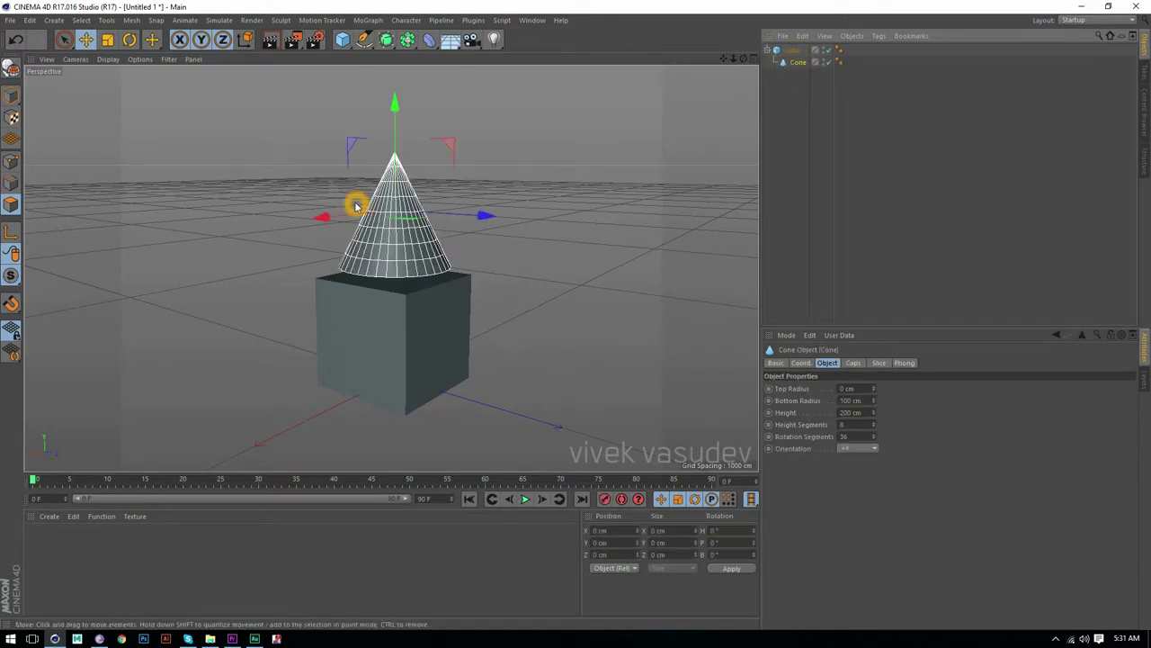
key(r)
key(t)
mouse_move(450, 216)
mouse_down()
mouse_move(409, 272)
mouse_move(334, 275)
mouse_move(465, 261)
mouse_up()
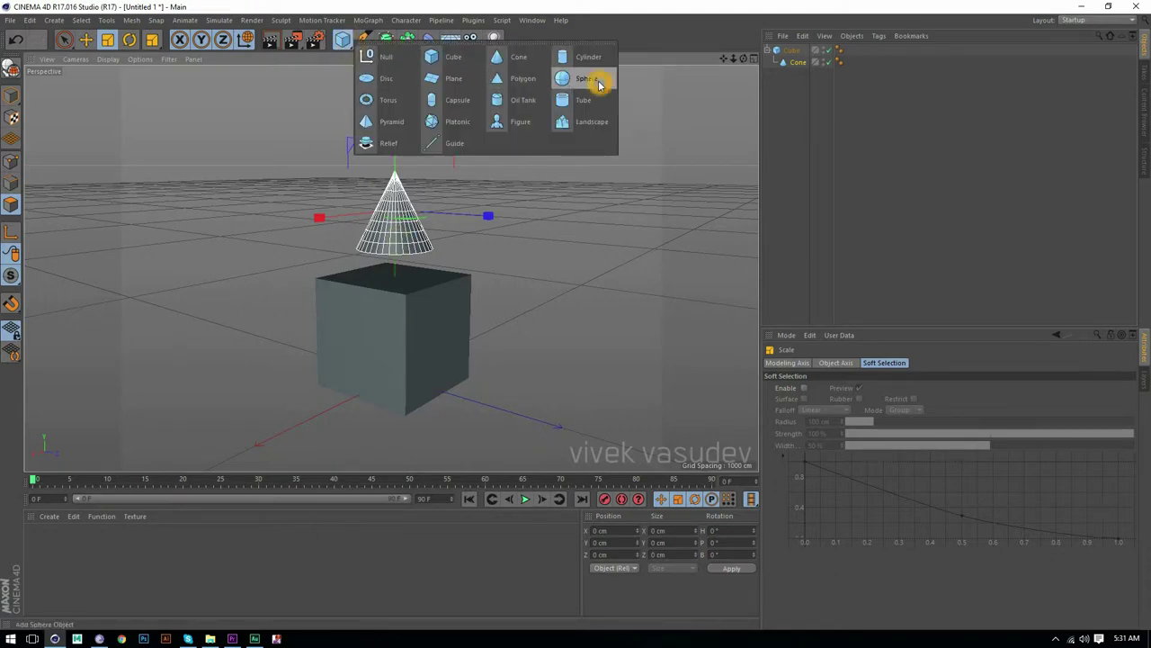
- Add a Sphere, parent it under the Cone, and raise it above the cone
drag(342, 40, 586, 81)
drag(779, 50, 795, 76)
key(e)
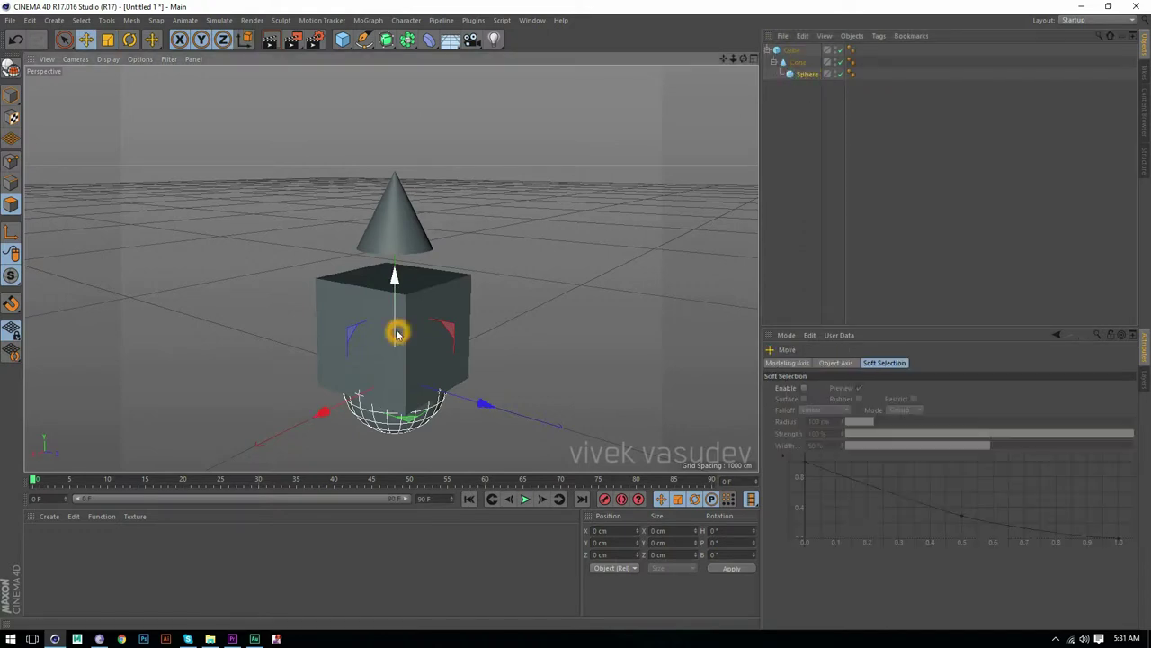
drag(396, 274, 396, 89)
scroll(386, 288, down, 3)
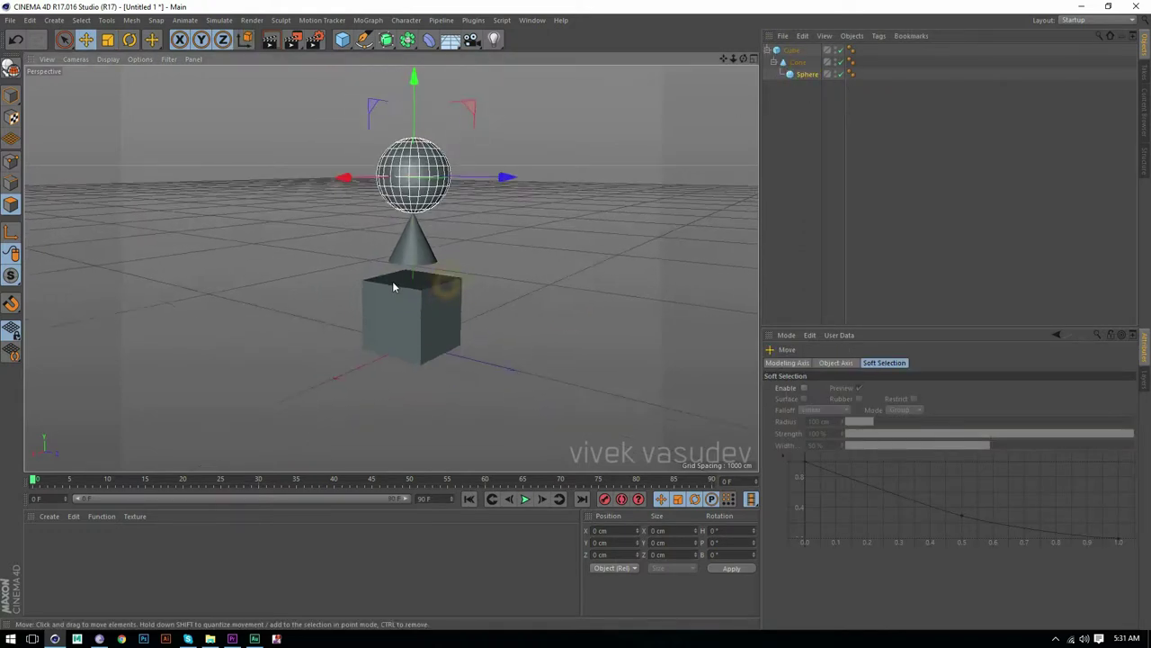
scroll(421, 223, up, 2)
- Shrink the sphere to a small ball and lower it toward the cone's tip
key(t)
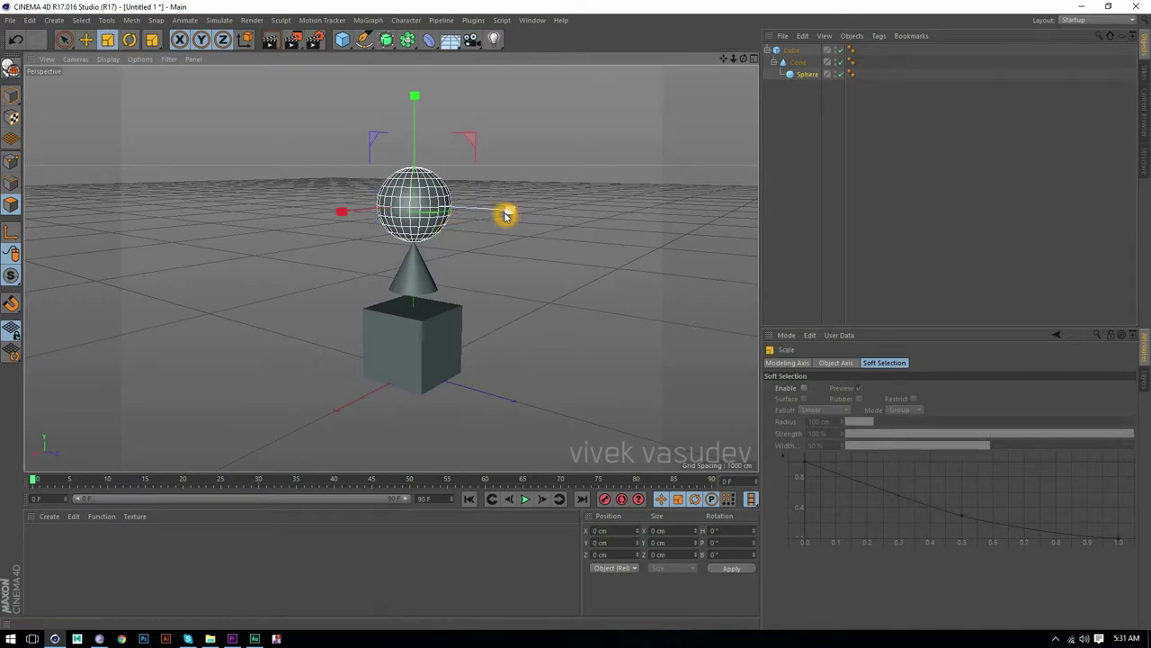
drag(547, 189, 257, 238)
key(e)
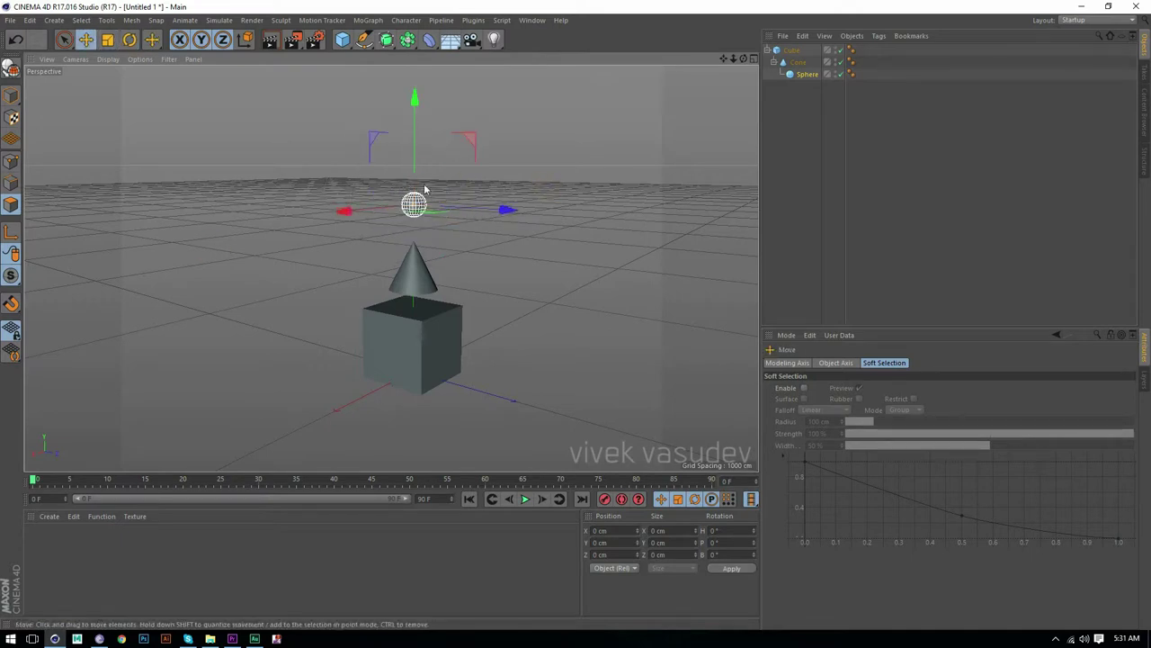
drag(417, 107, 417, 138)
scroll(504, 281, up, 2)
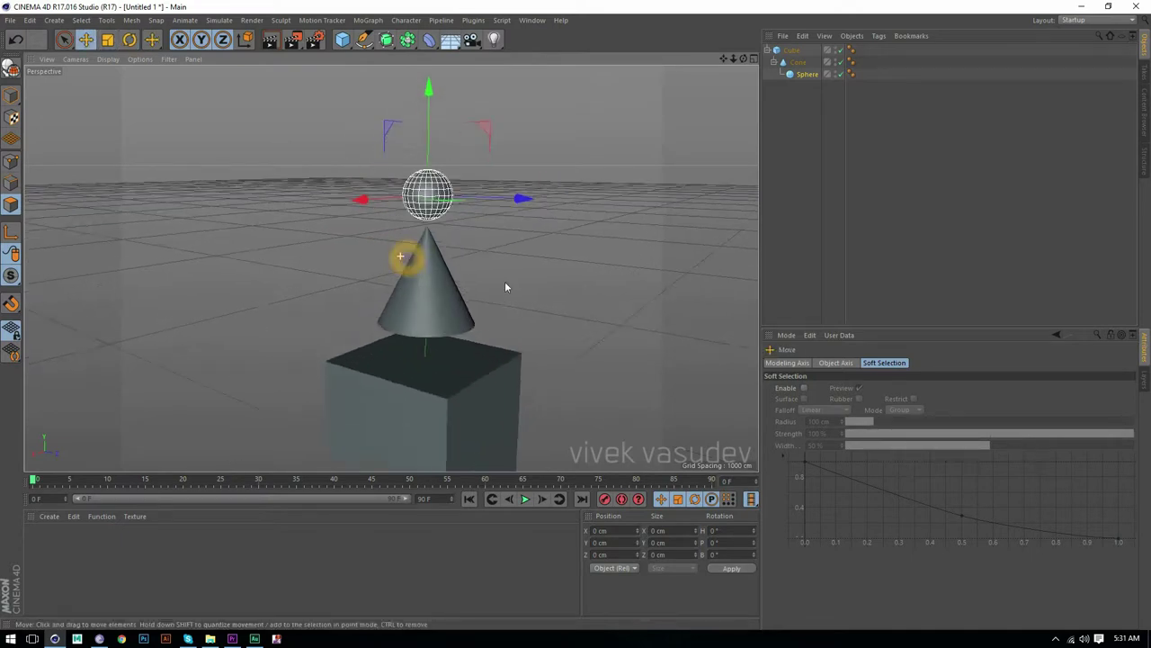
scroll(535, 272, up, 2)
alt+middle_drag(535, 272, 467, 281)
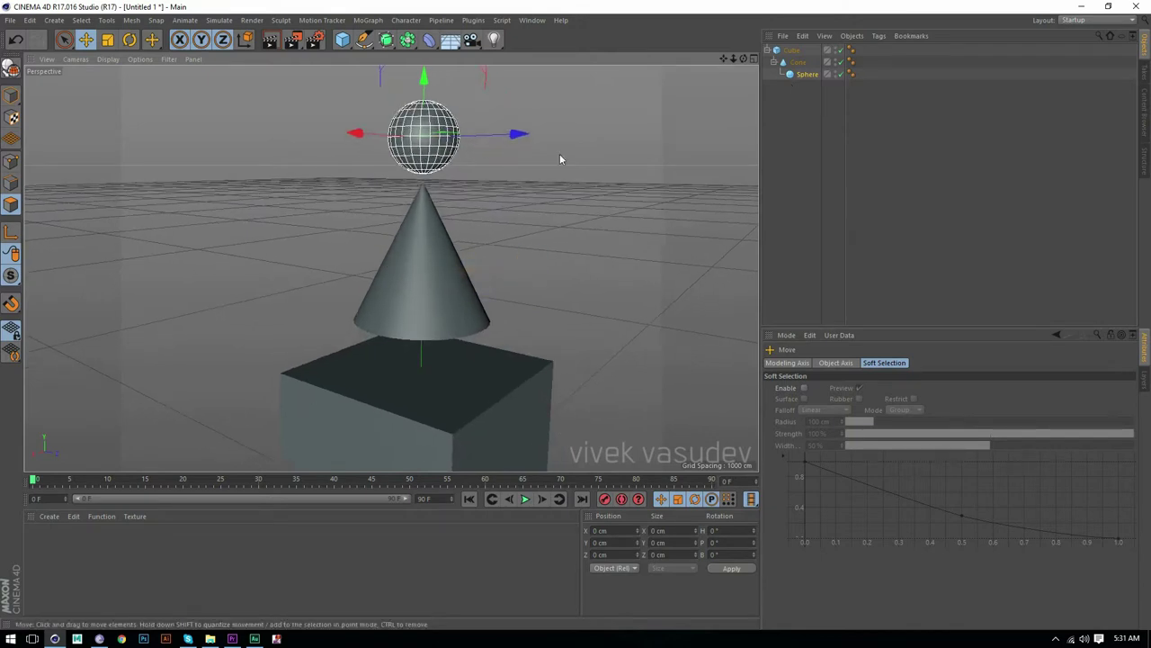
- Slide the cone and sphere off the cube along X, undo, then reselect the Cube
key(9)
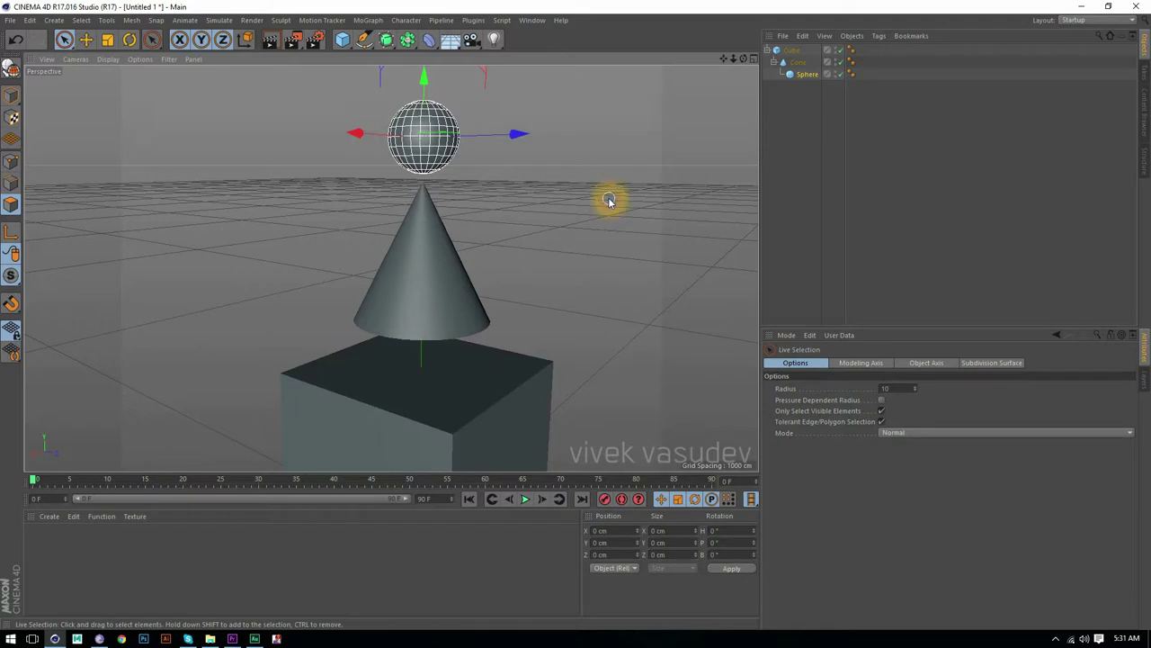
click(432, 261)
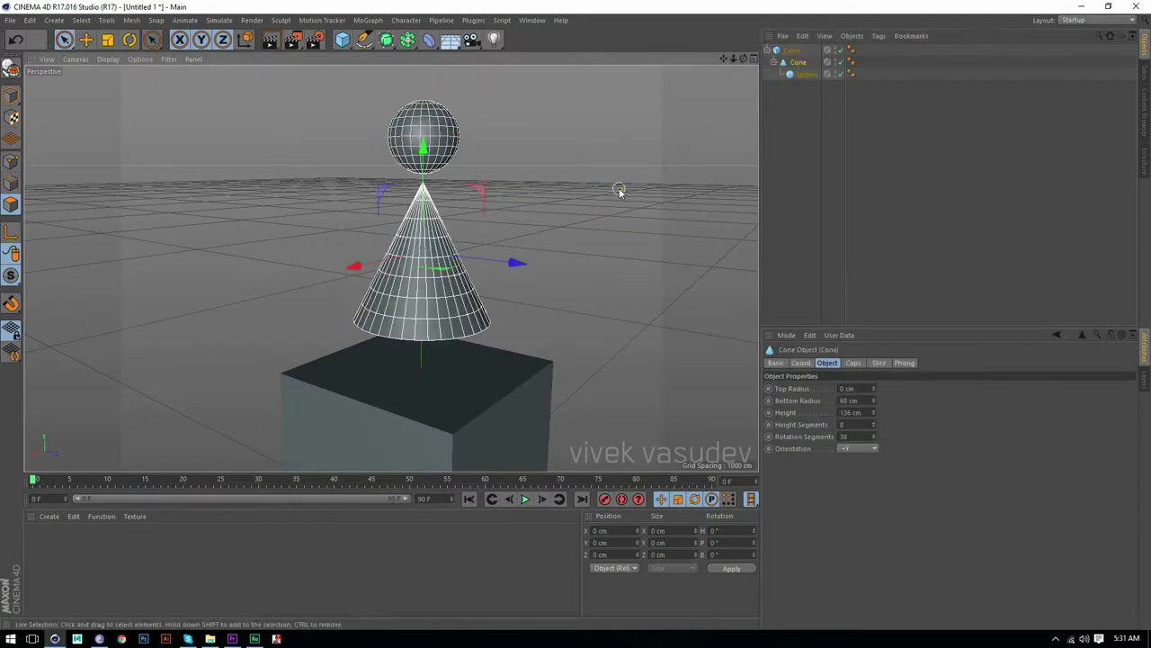
alt+drag(423, 184, 411, 264)
scroll(411, 264, up, 2)
mouse_move(278, 306)
mouse_down()
mouse_move(481, 260)
mouse_move(329, 286)
mouse_up()
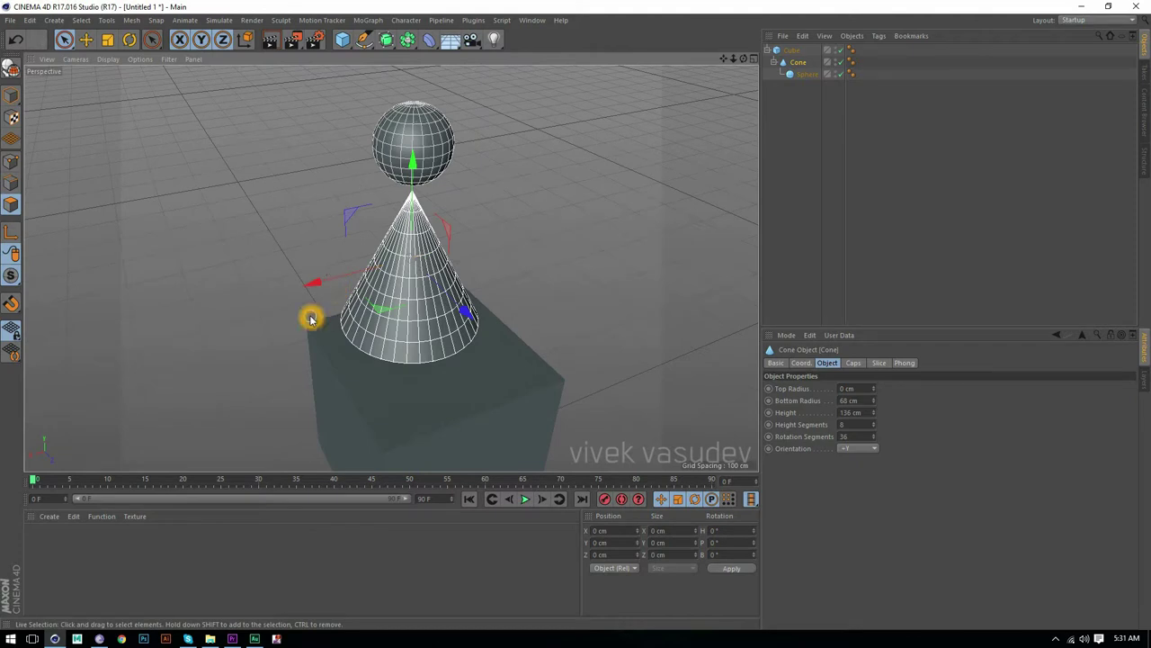
key(ctrl+z)
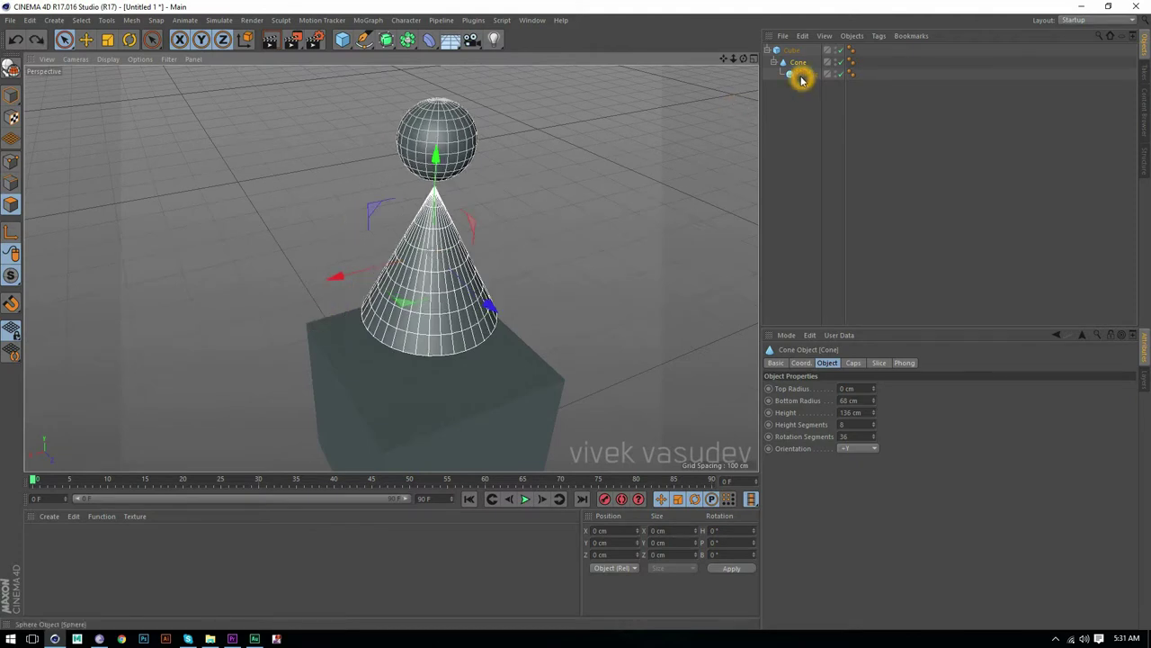
click(794, 107)
click(801, 76)
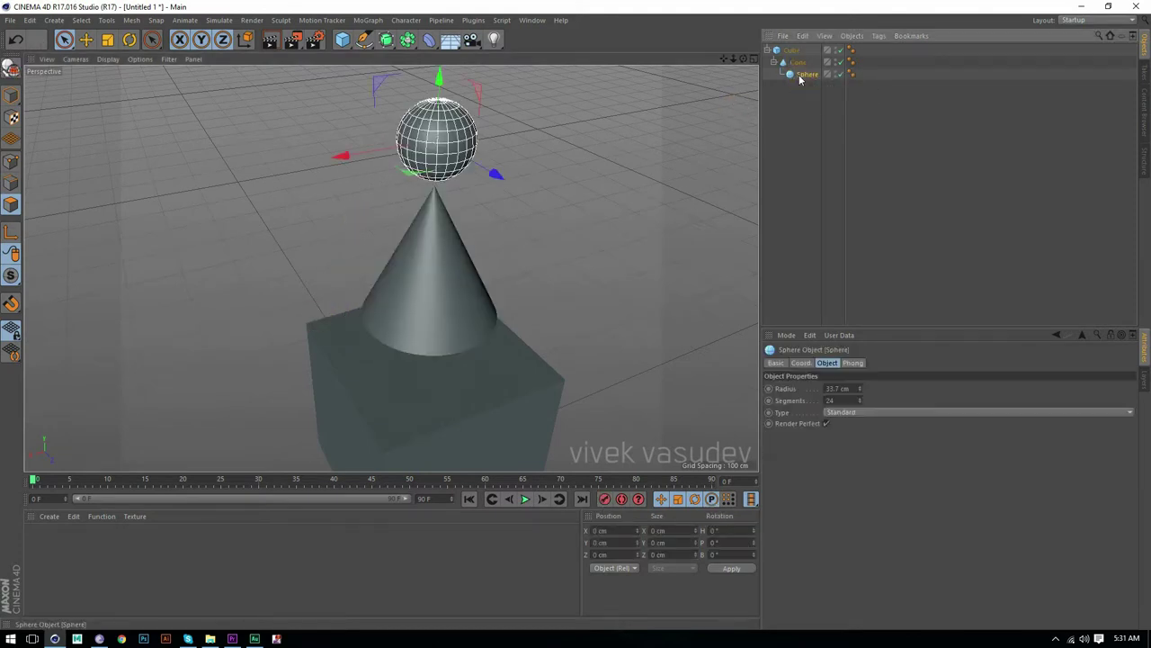
click(790, 50)
mouse_move(509, 365)
alt+mouse_down()
mouse_move(461, 352)
mouse_move(501, 329)
mouse_move(462, 248)
alt+mouse_up()
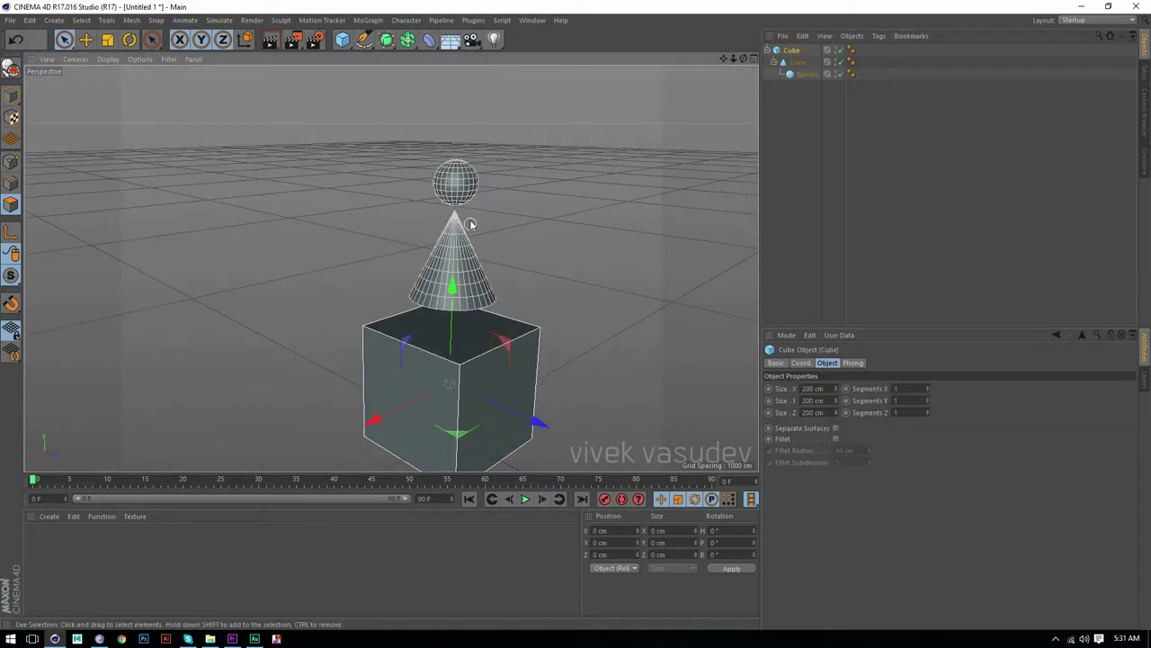
drag(536, 421, 343, 371)
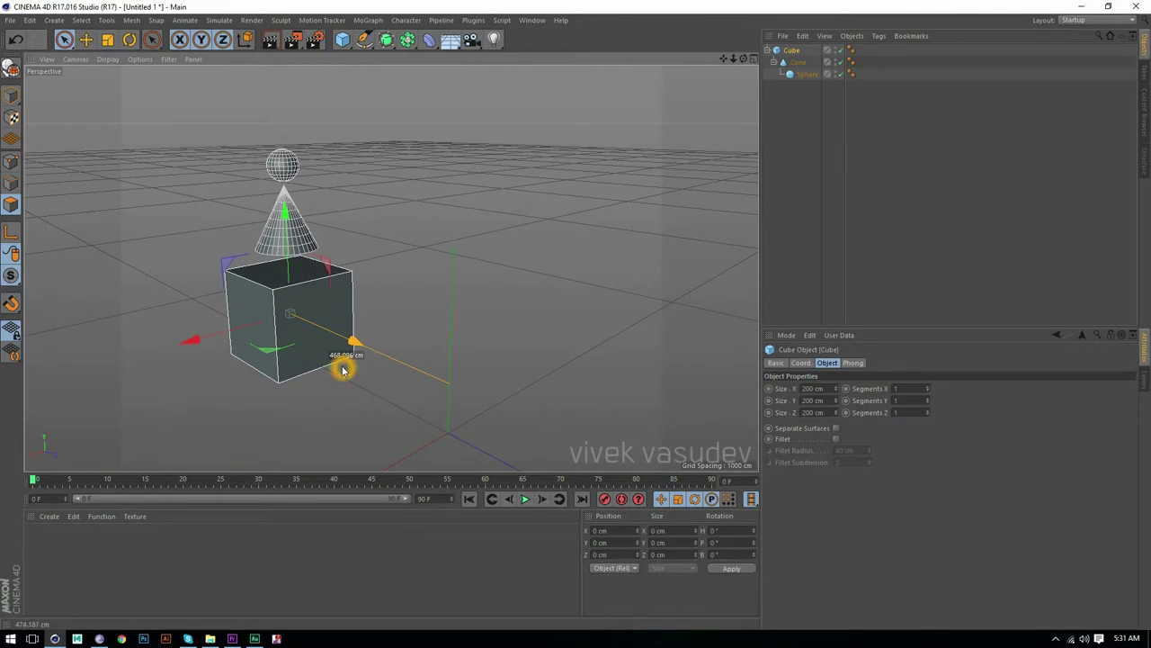
key(ctrl+z)
mouse_move(497, 278)
alt+mouse_down()
mouse_move(399, 301)
mouse_move(413, 298)
mouse_move(435, 328)
mouse_move(531, 267)
alt+mouse_up()
key(r)
key(ctrl+z)
drag(470, 308, 478, 322)
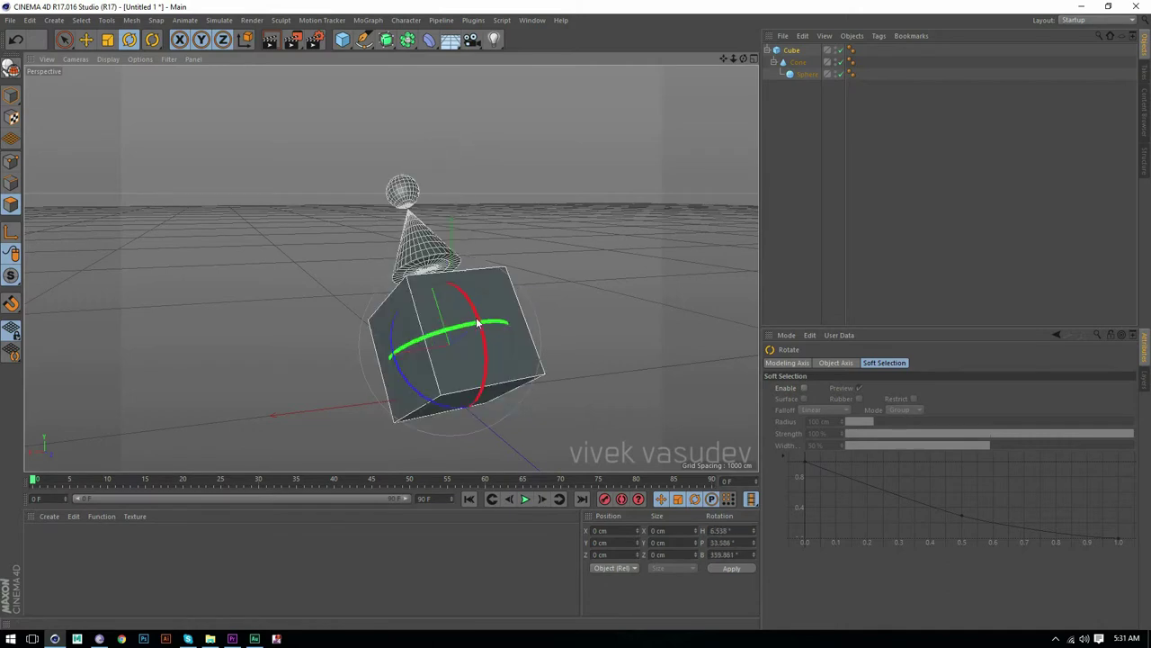
key(ctrl+z)
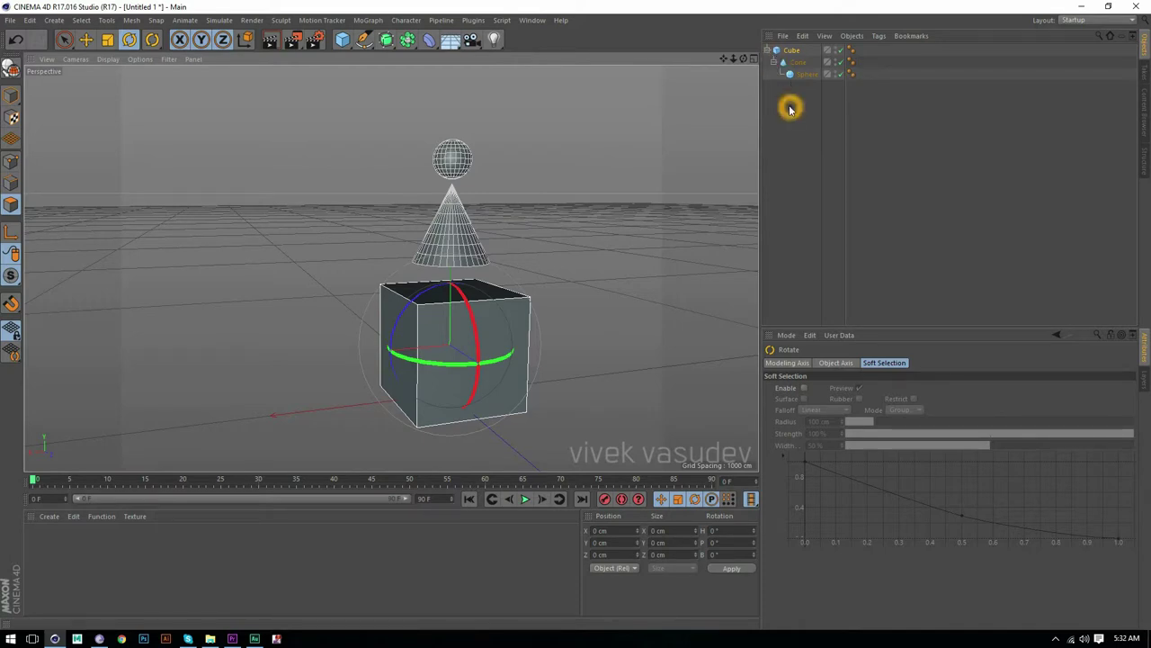
click(768, 51)
- Delete the Cube–Cone–Sphere stack and add a single fresh Cube in its place
click(785, 54)
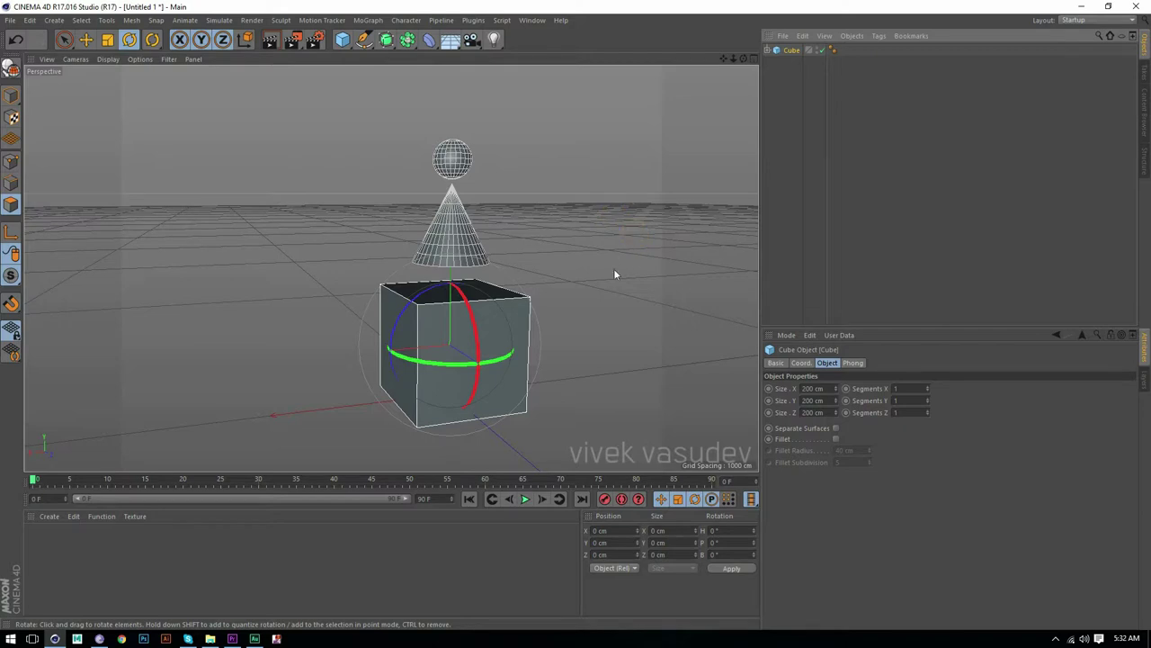
key(Delete)
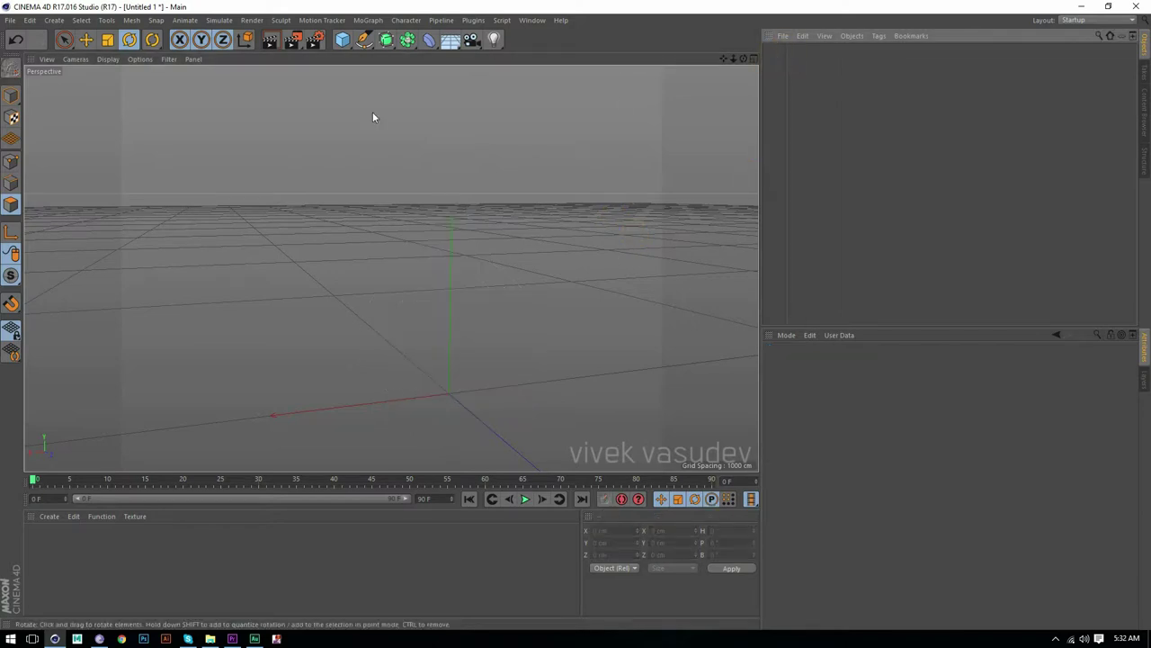
drag(343, 39, 449, 67)
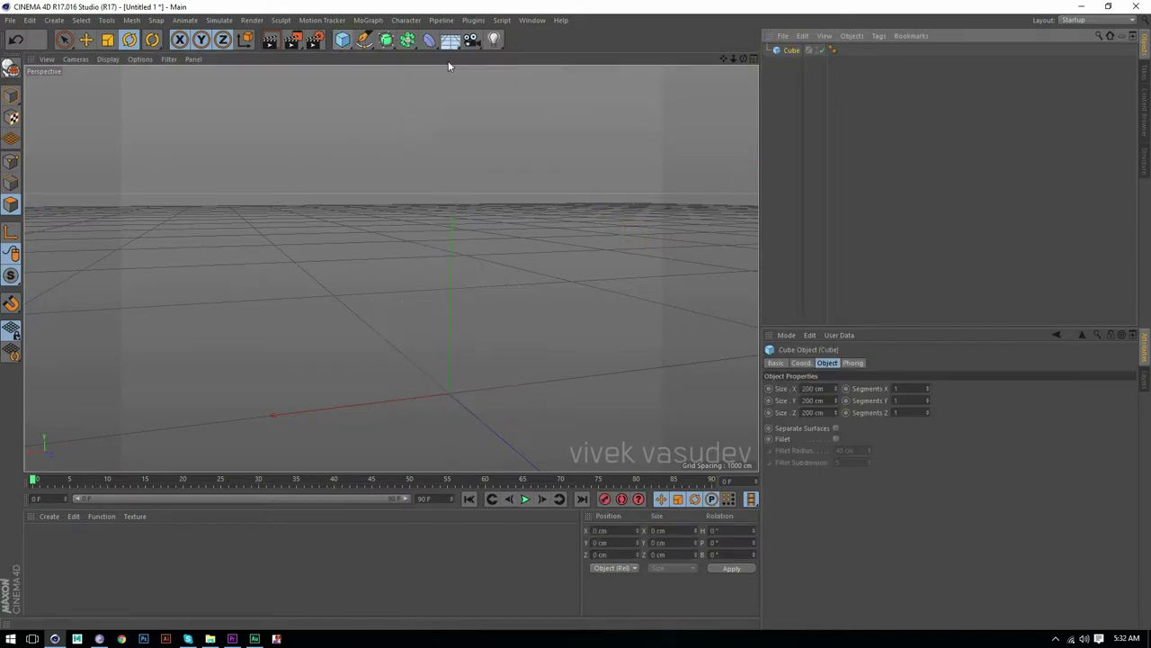
mouse_move(593, 353)
alt+mouse_down()
mouse_move(533, 361)
mouse_move(570, 360)
alt+mouse_up()
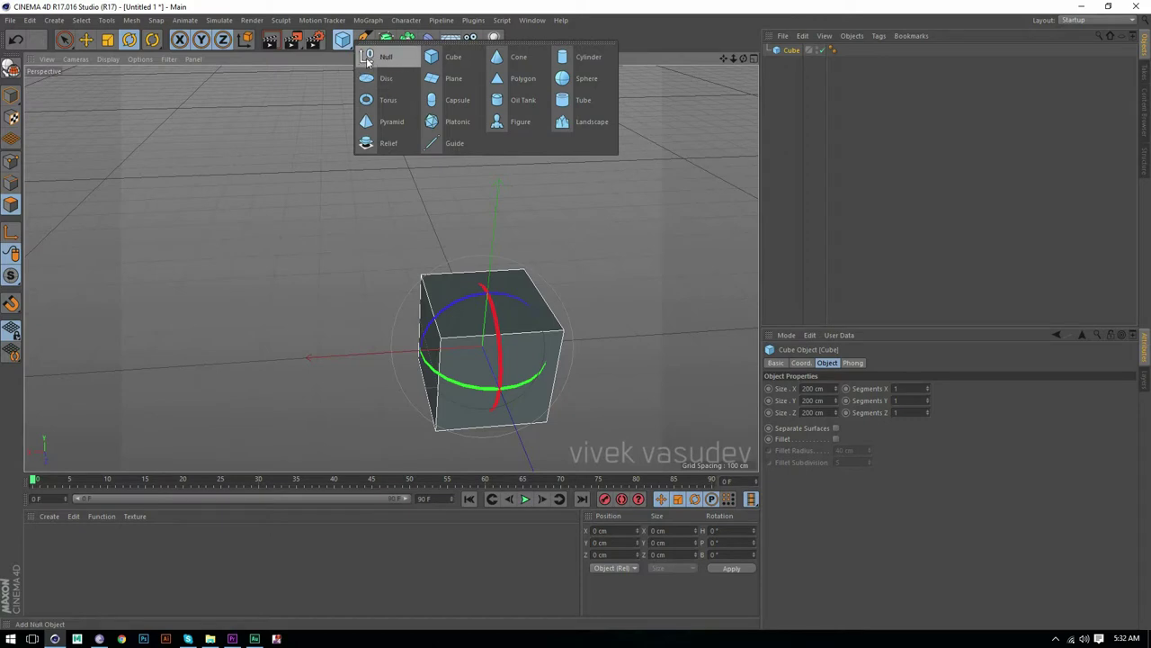
- Add a Null object, delete the old cube, and select the Null
click(370, 61)
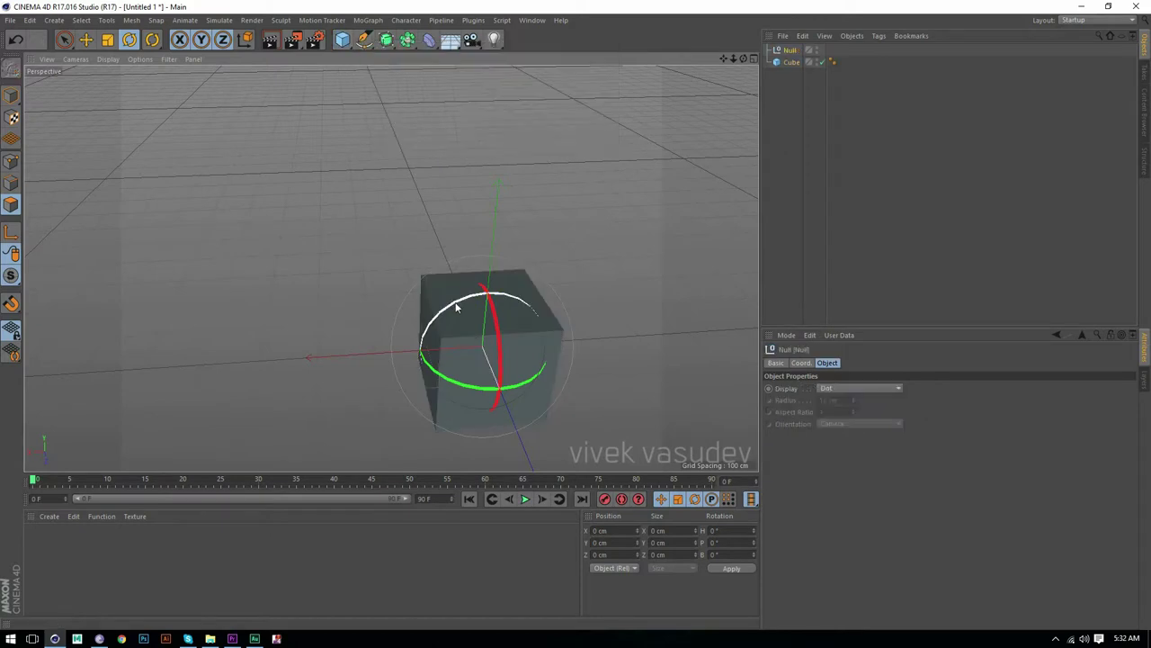
click(782, 63)
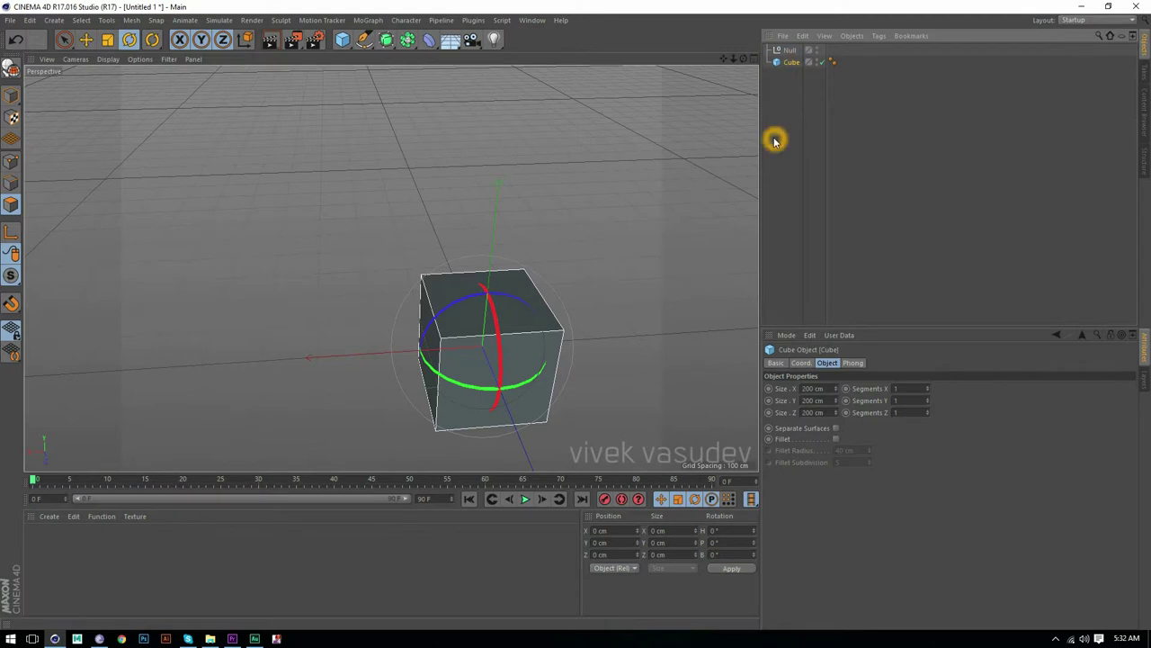
key(Delete)
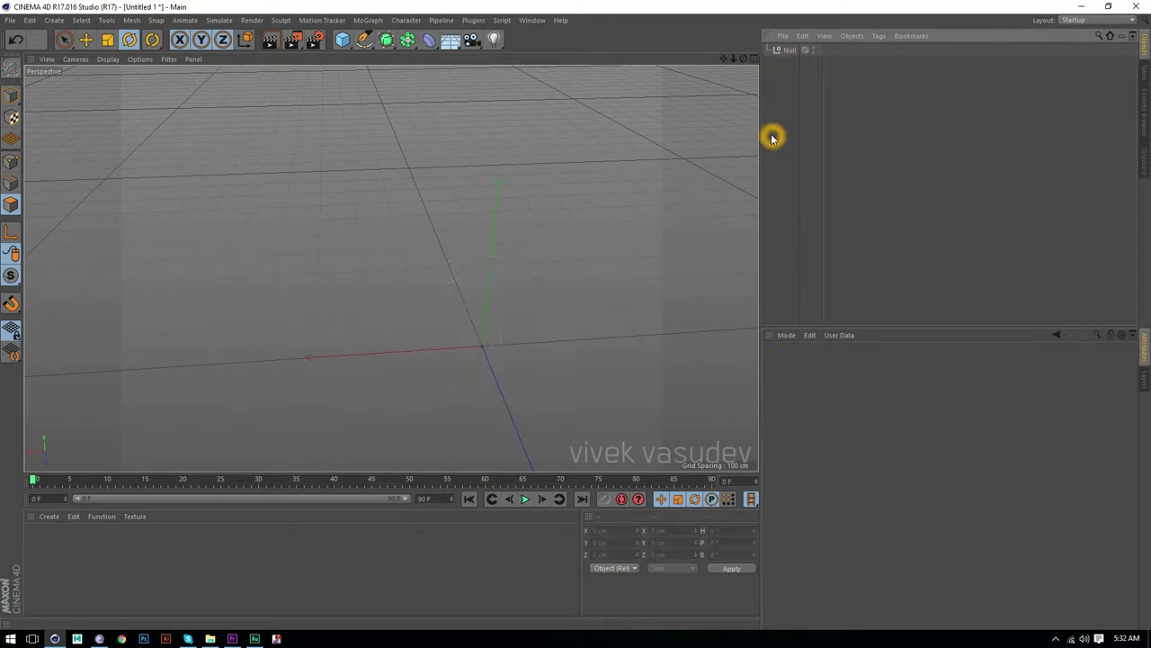
click(779, 51)
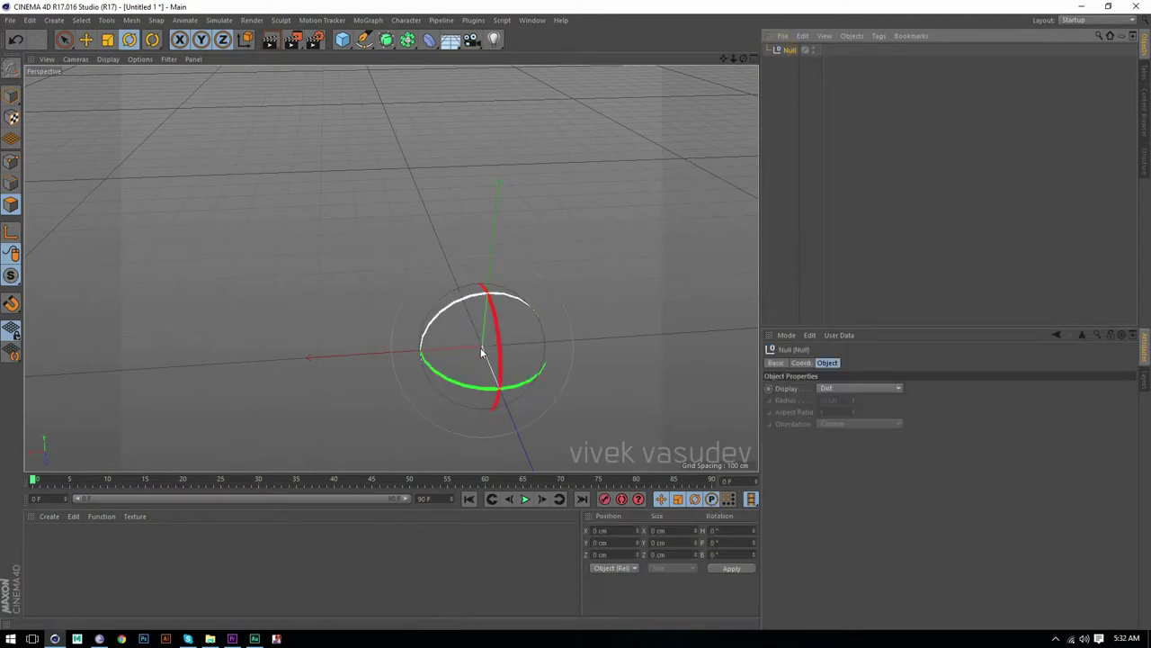
mouse_move(503, 393)
alt+mouse_down()
mouse_move(640, 396)
mouse_move(535, 380)
mouse_move(459, 344)
mouse_move(423, 270)
alt+mouse_up()
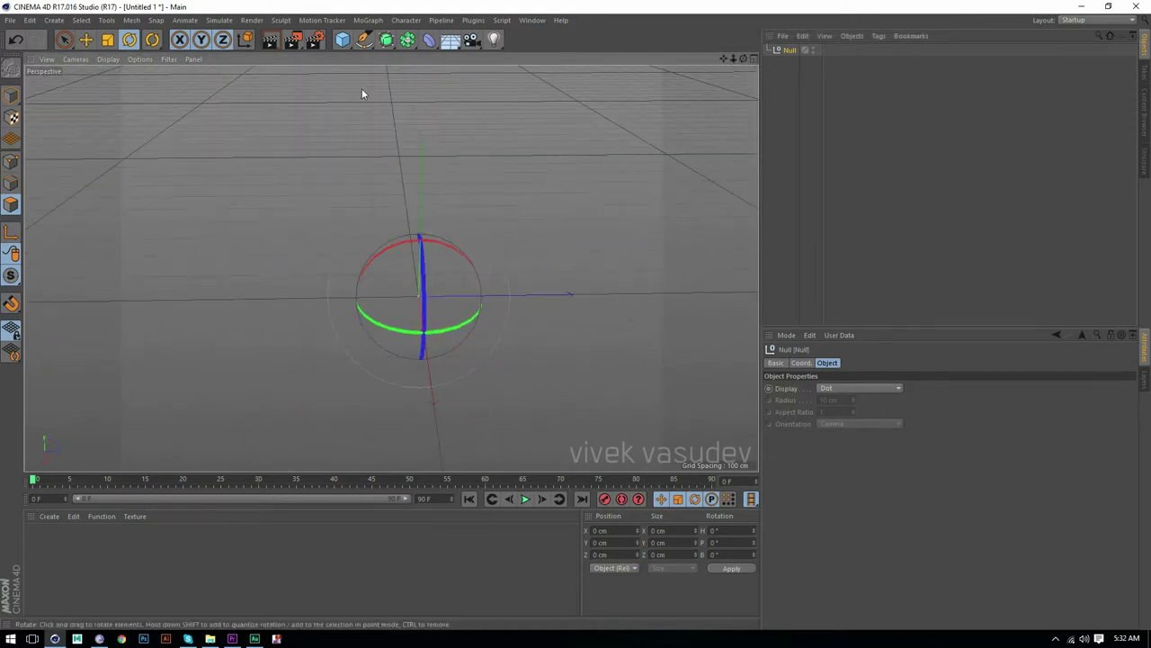
- Add a new cube, nest it under the Null, and slide it to the right
click(342, 39)
click(453, 56)
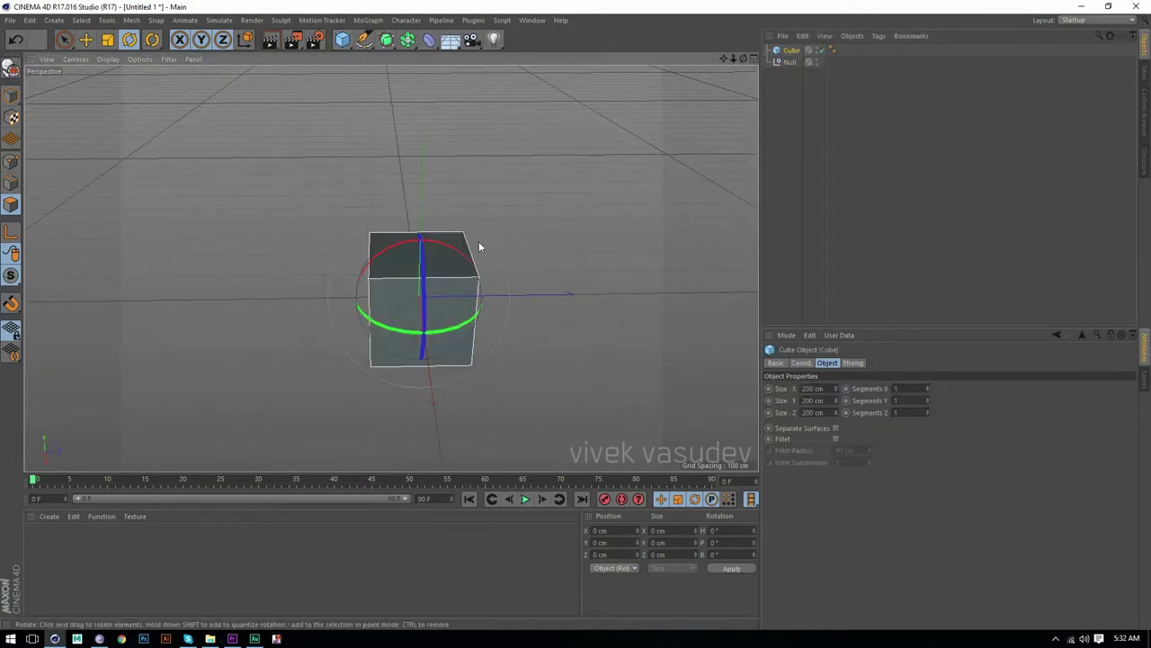
drag(790, 50, 790, 63)
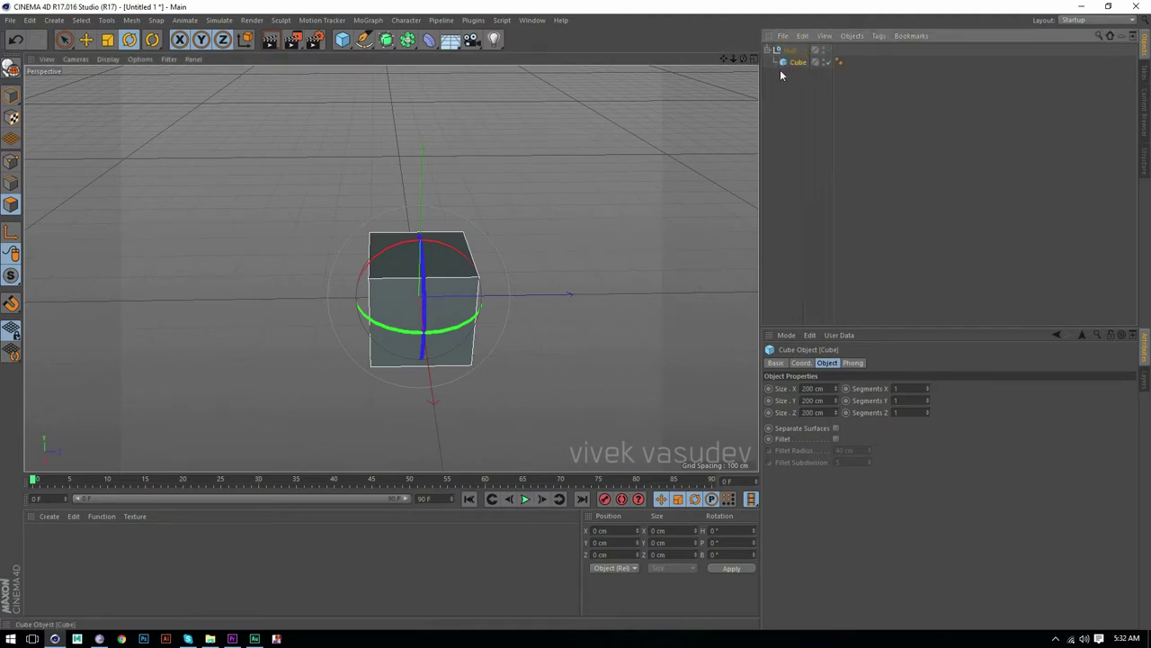
drag(787, 66, 786, 65)
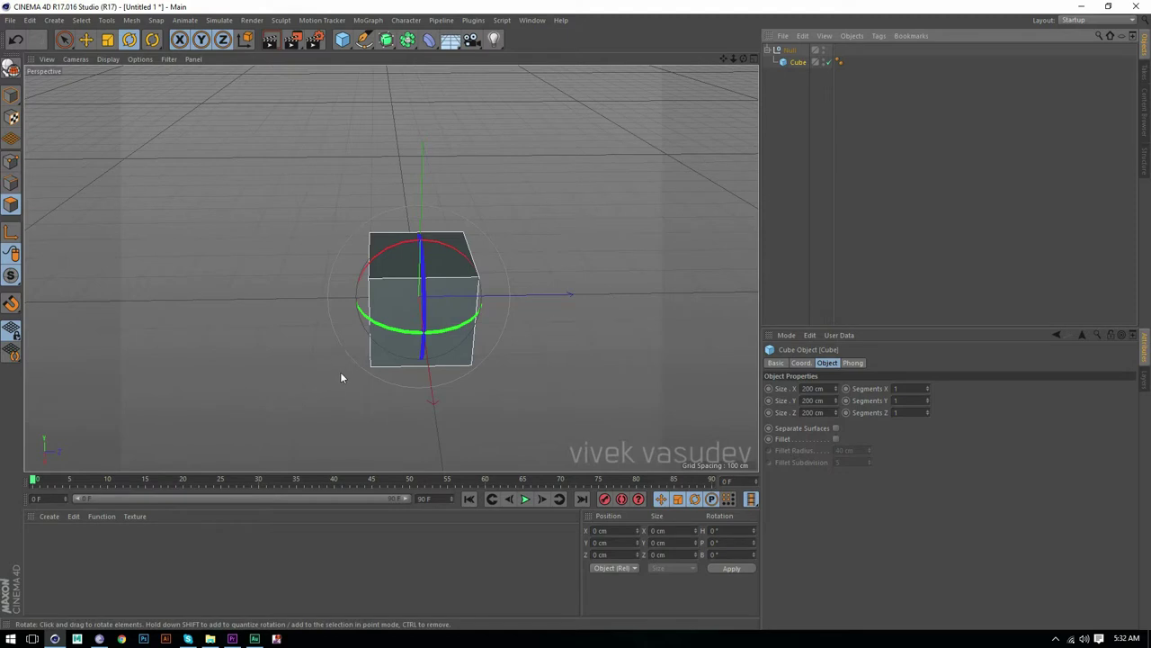
key(e)
mouse_move(403, 300)
mouse_down()
mouse_move(638, 298)
mouse_move(573, 367)
mouse_move(586, 394)
mouse_up()
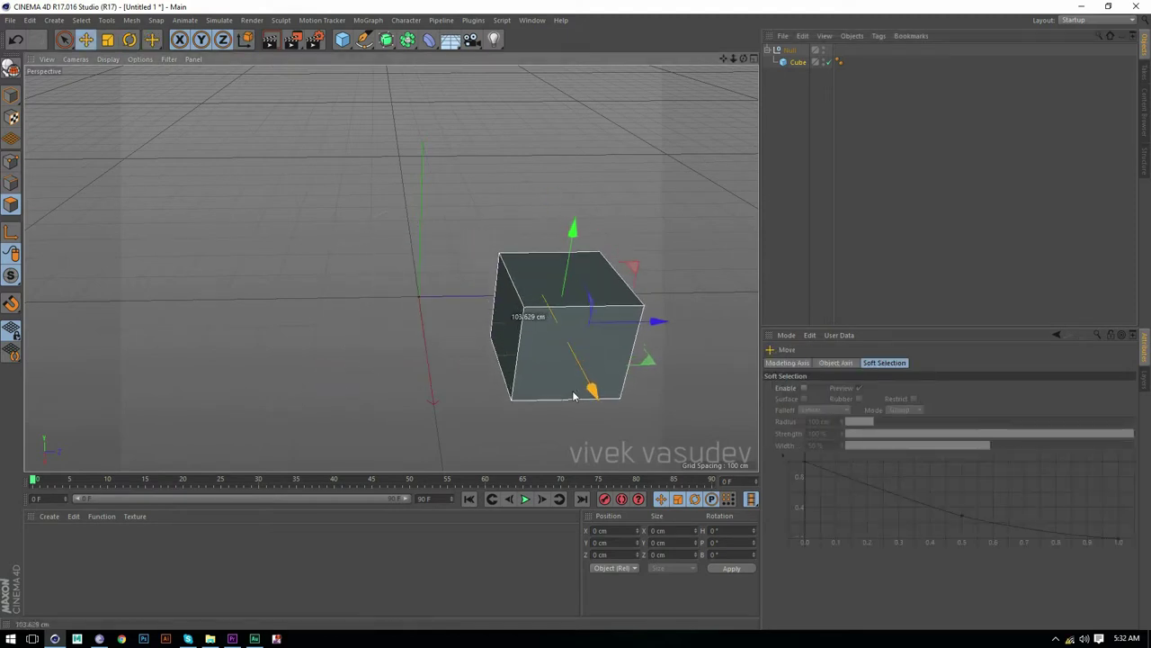
- Rotate the Null to swing its child cube, then undo the rotation and the cube's offset
click(790, 49)
click(398, 336)
key(r)
mouse_move(473, 265)
mouse_down()
mouse_move(358, 280)
mouse_move(471, 264)
mouse_move(405, 207)
mouse_up()
key(ctrl+z)
alt+drag(464, 336, 423, 316)
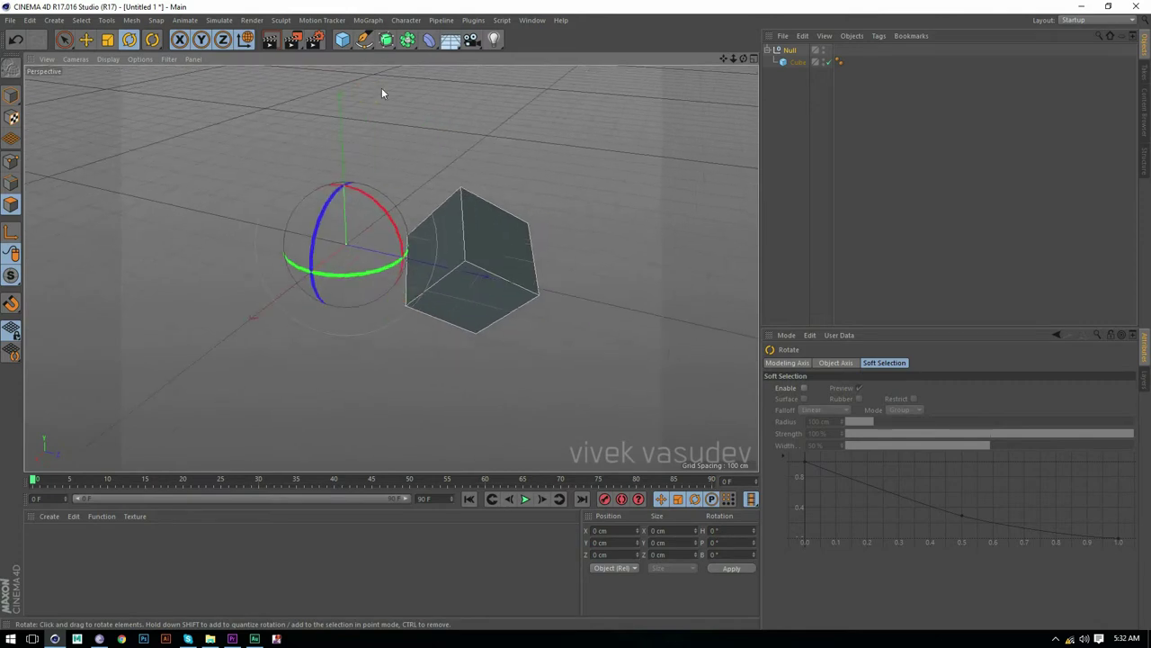
key(ctrl+z)
key(ctrl+z)
click(347, 43)
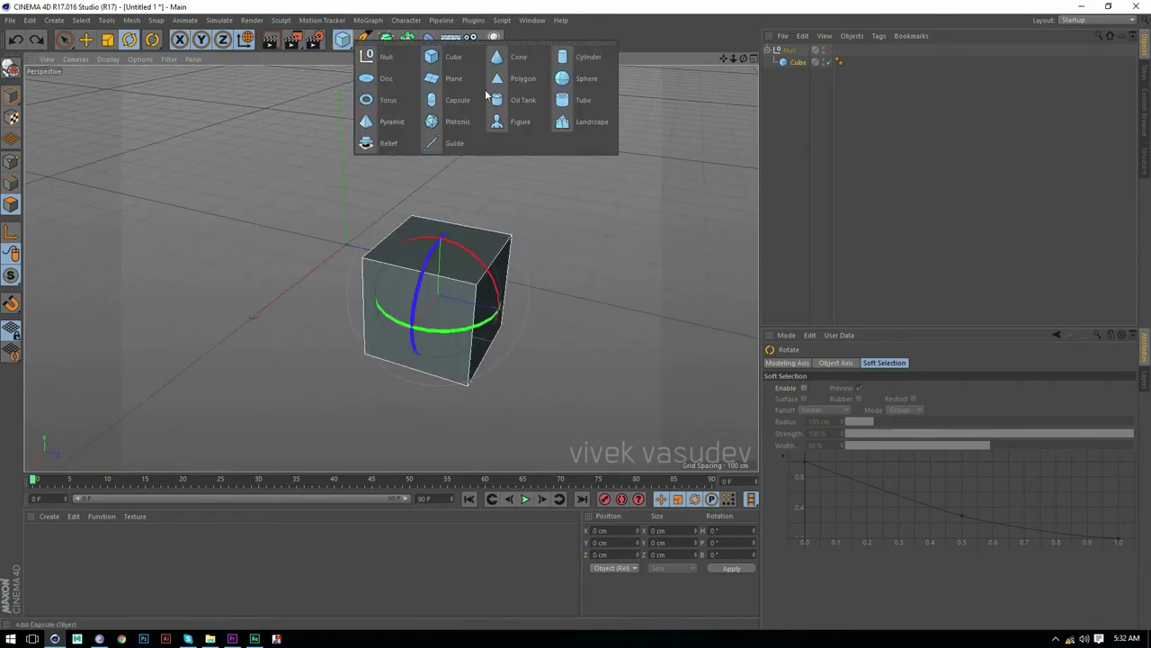
- Add two more cubes and move them apart, pushing Cube.1 toward the lower left
click(462, 61)
alt+drag(462, 90, 464, 285)
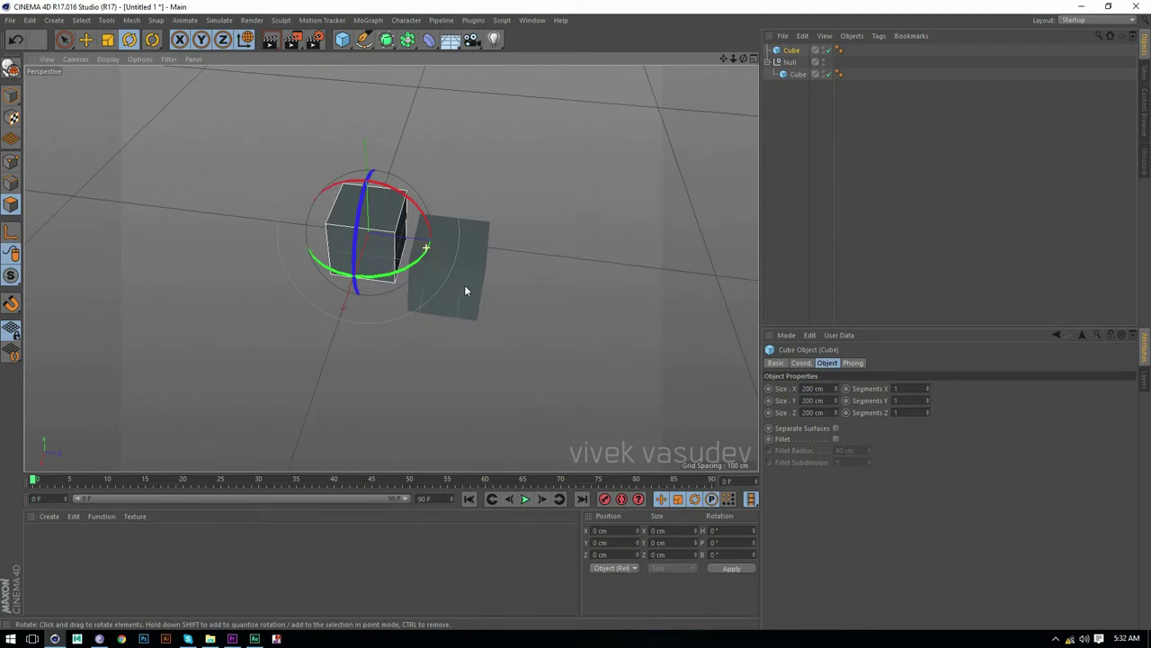
key(e)
mouse_move(470, 244)
mouse_down()
mouse_move(643, 260)
mouse_move(557, 336)
mouse_move(542, 337)
mouse_move(540, 290)
mouse_up()
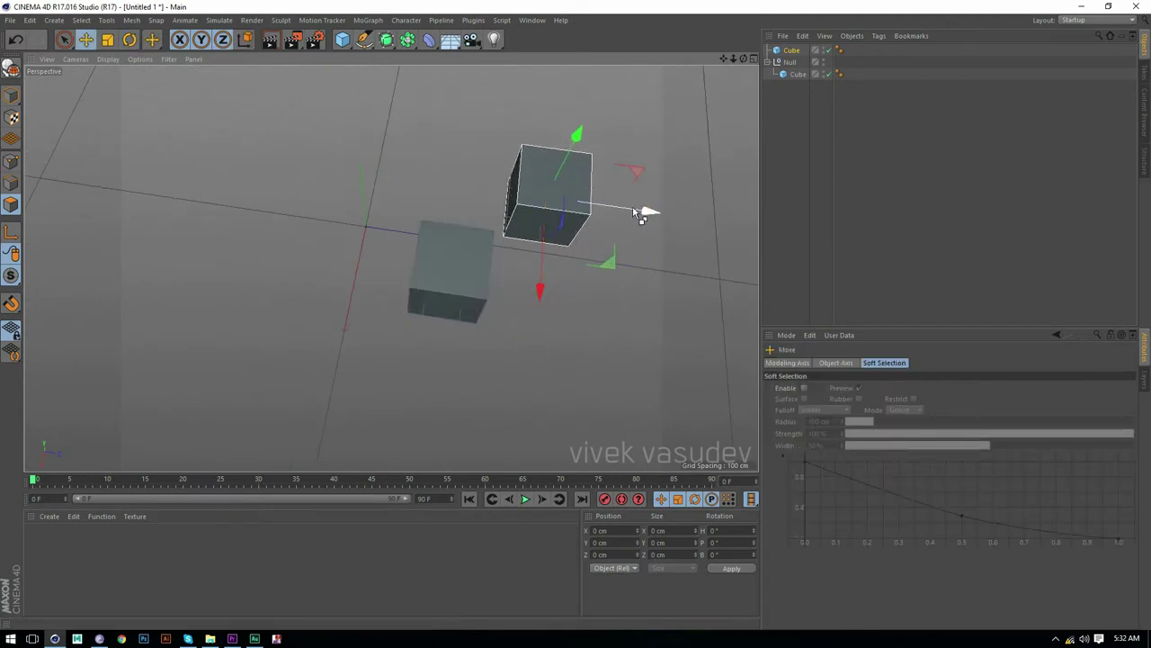
click(342, 39)
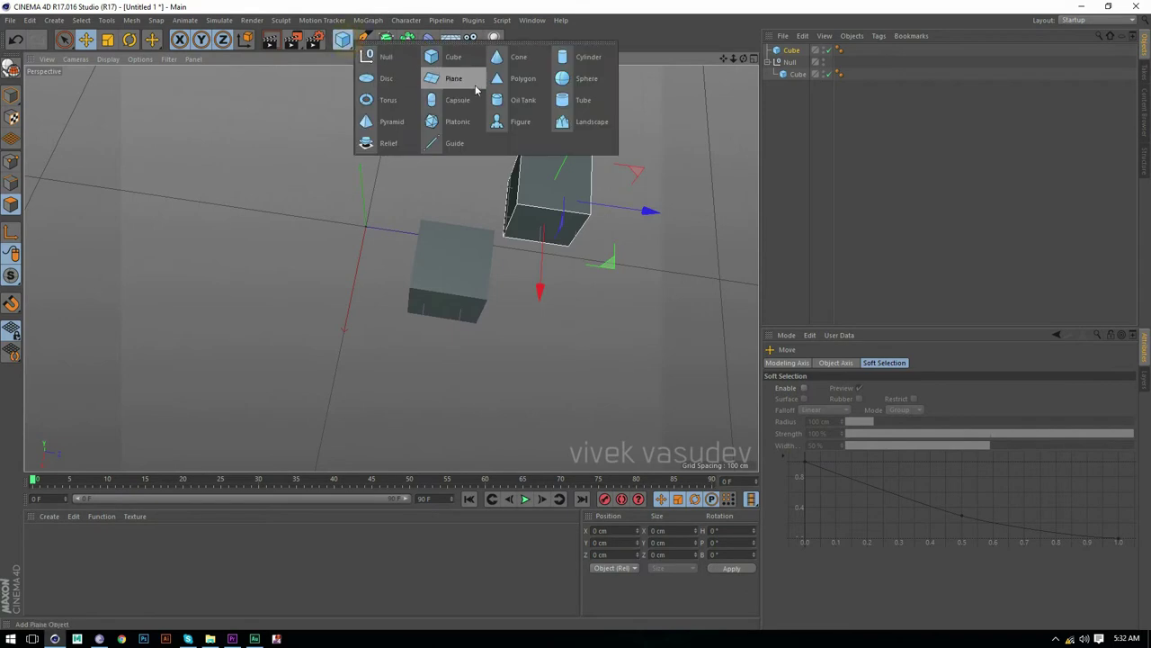
click(441, 54)
drag(345, 324, 317, 457)
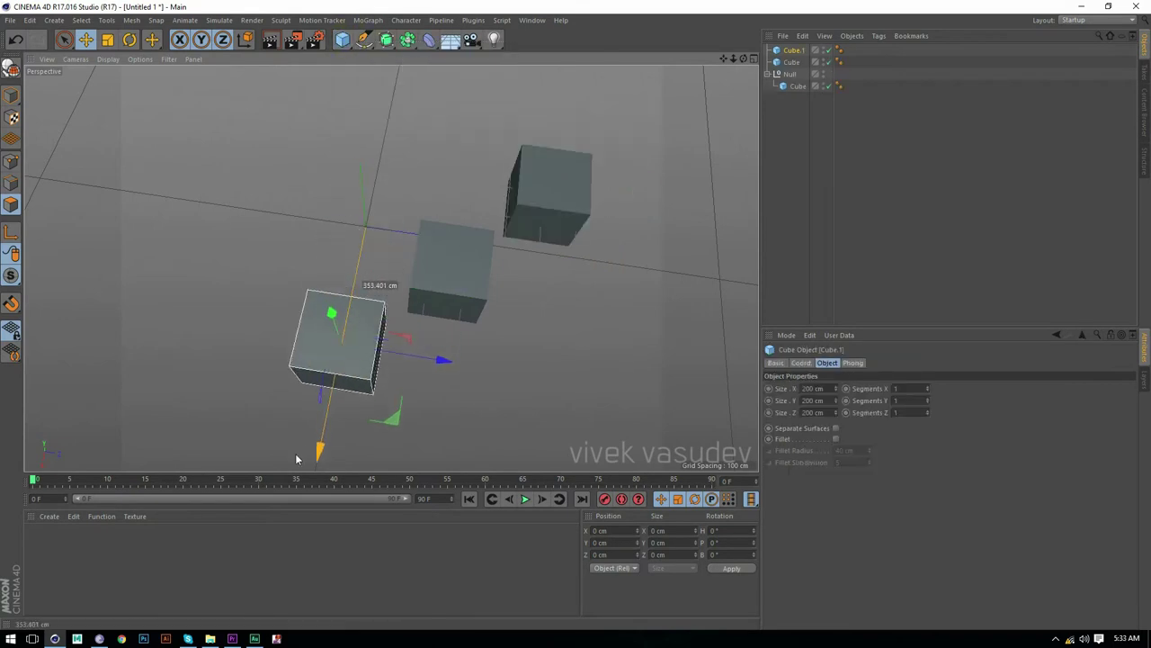
mouse_move(432, 419)
mouse_down()
mouse_move(385, 427)
mouse_move(392, 331)
mouse_move(372, 378)
mouse_move(475, 385)
mouse_up()
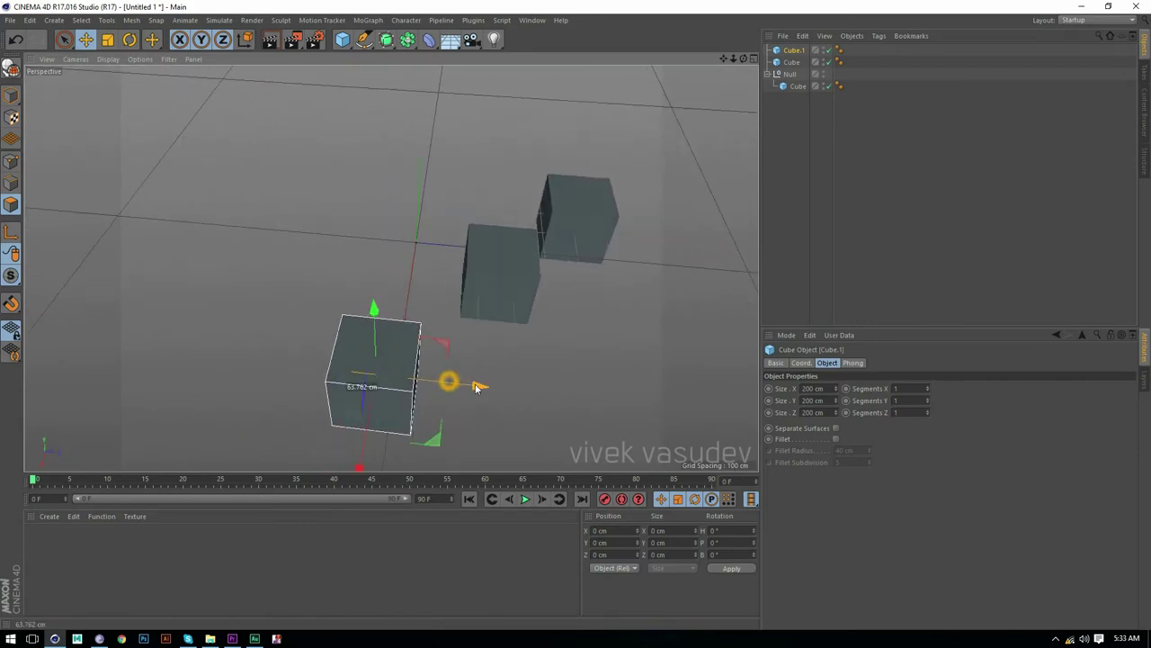
drag(363, 458, 375, 412)
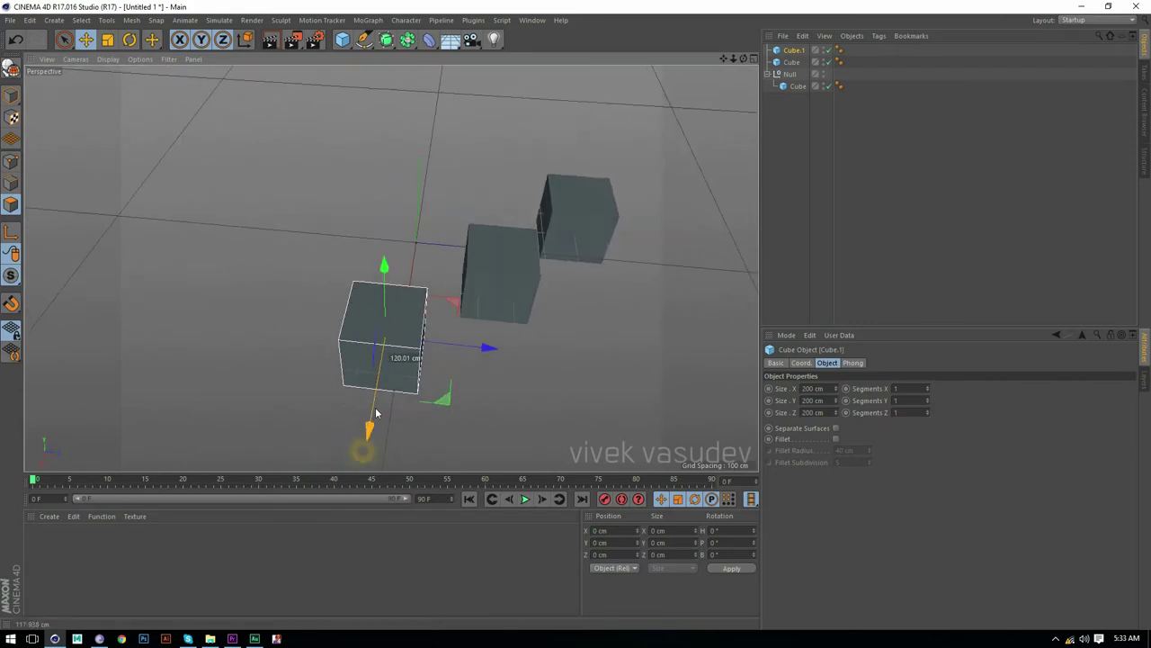
- Nest the new cubes under the Null in the Object Manager and collapse the group
drag(792, 97, 789, 63)
click(793, 79)
click(799, 85)
click(771, 49)
- Rotate the Null so all three cubes swing together around its pivot, then undo the rotation
click(787, 49)
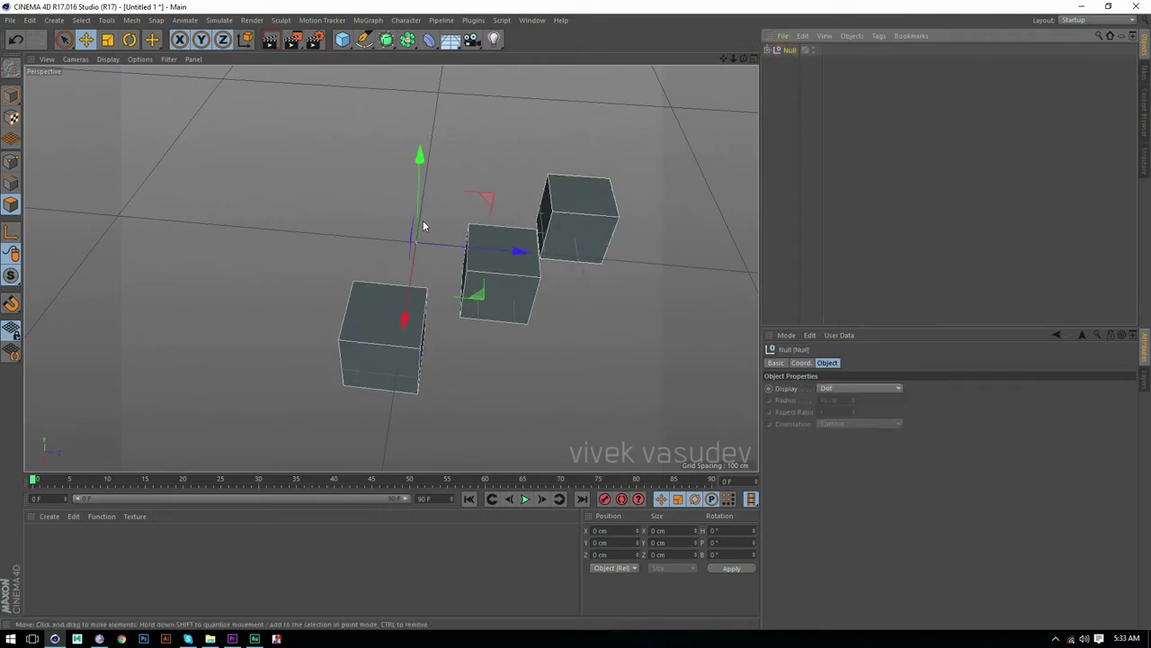
key(r)
mouse_move(390, 288)
mouse_down()
mouse_move(180, 301)
mouse_move(411, 286)
mouse_move(553, 194)
mouse_move(487, 97)
mouse_move(275, 131)
mouse_move(441, 154)
mouse_move(457, 195)
mouse_move(287, 327)
mouse_move(274, 184)
mouse_move(399, 188)
mouse_move(435, 291)
mouse_move(426, 188)
mouse_move(355, 287)
mouse_up()
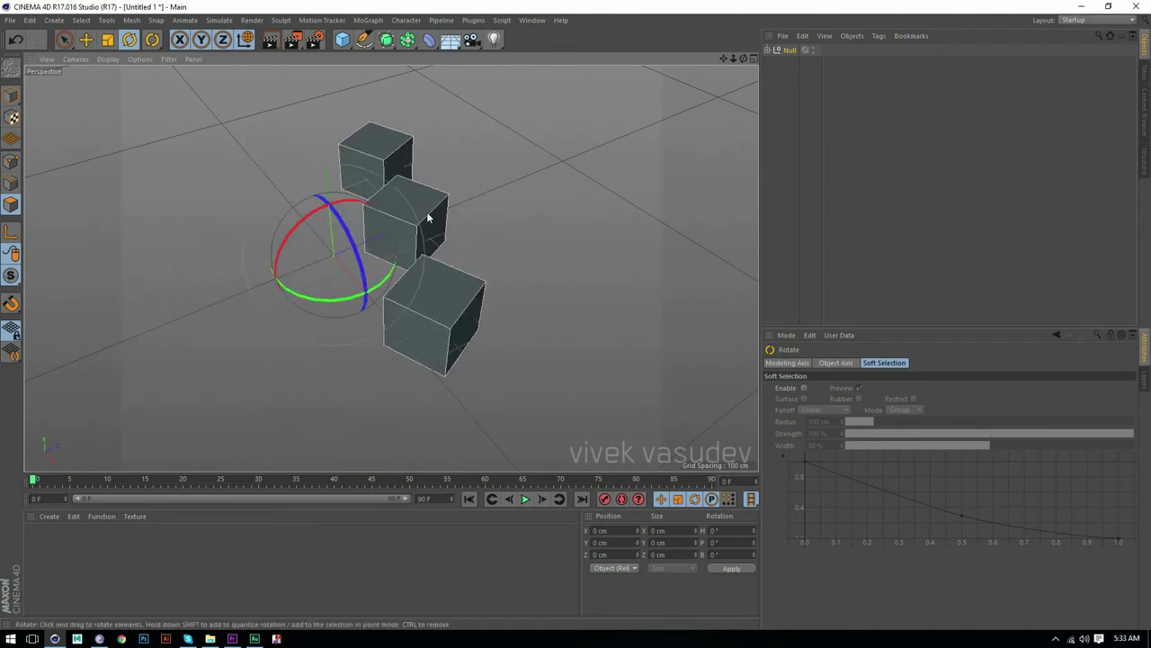
key(ctrl+z)
- Orbit the viewport around the three-cube group to inspect it from higher and lower angles
mouse_move(492, 256)
alt+mouse_down()
mouse_move(363, 215)
mouse_move(417, 187)
mouse_move(411, 219)
mouse_move(333, 216)
alt+mouse_up()
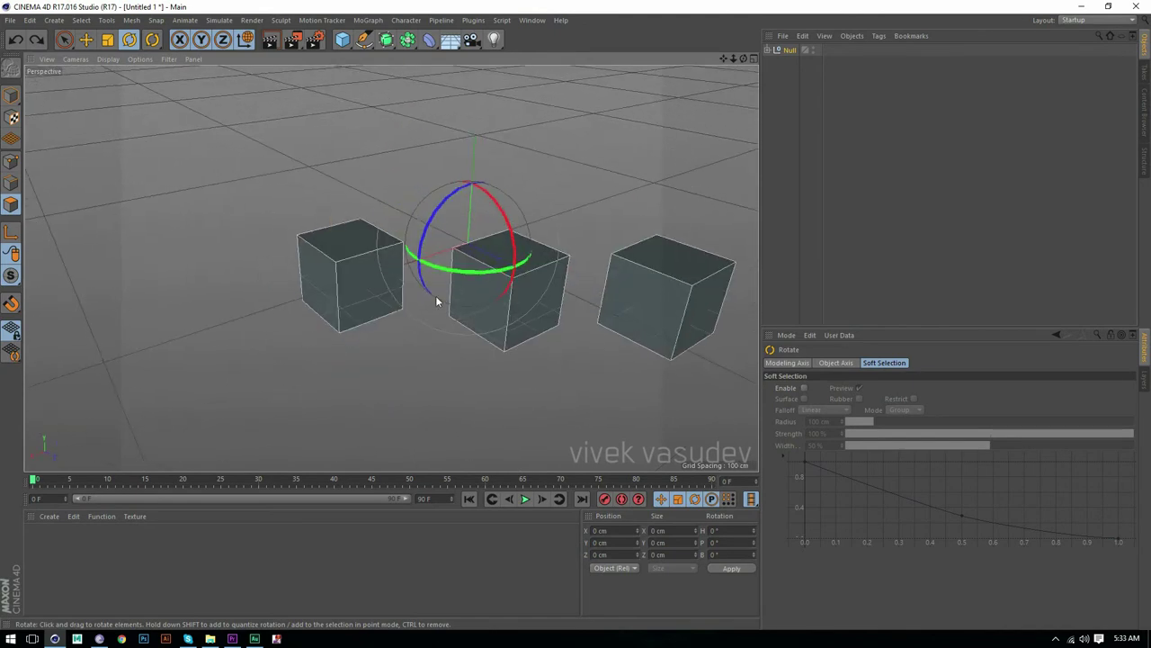
mouse_move(436, 297)
alt+mouse_down()
mouse_move(457, 340)
mouse_move(419, 322)
alt+mouse_up()
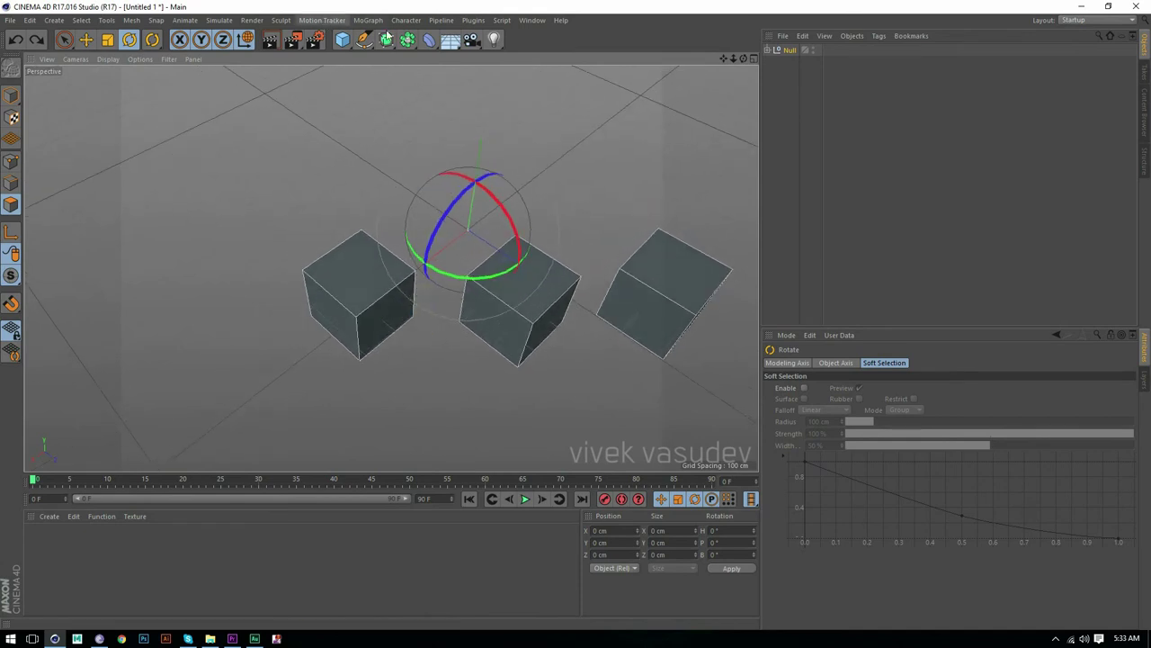
mouse_move(398, 106)
alt+mouse_down()
mouse_move(406, 308)
mouse_move(431, 278)
mouse_move(398, 297)
mouse_move(407, 243)
alt+mouse_up()
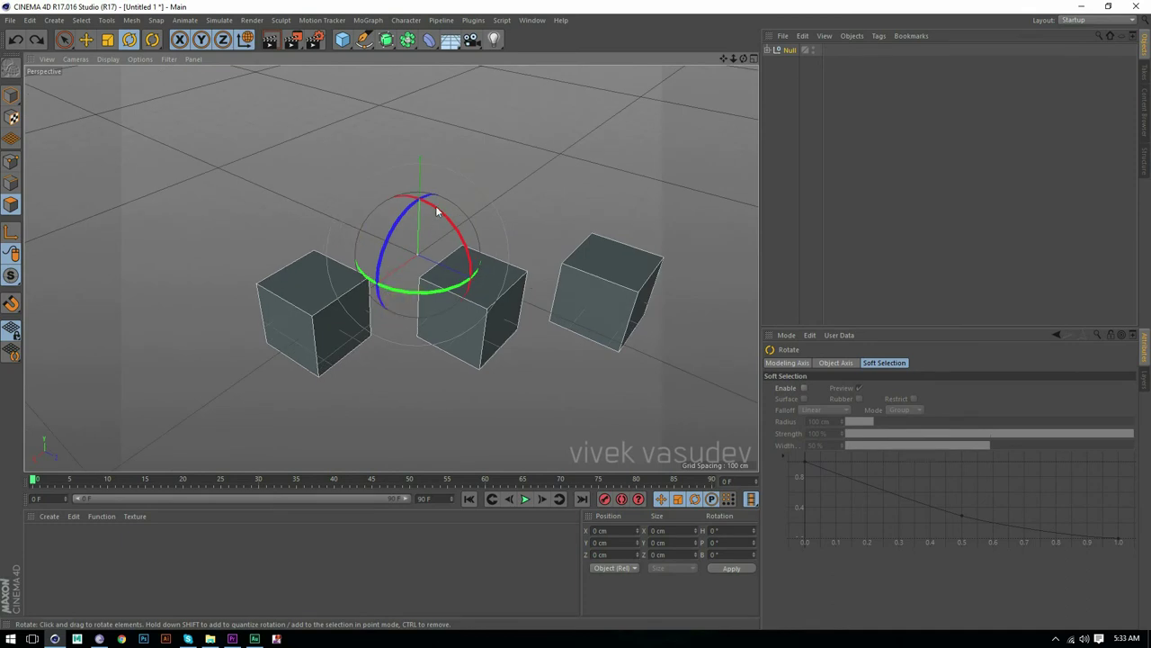
alt+drag(502, 384, 488, 350)
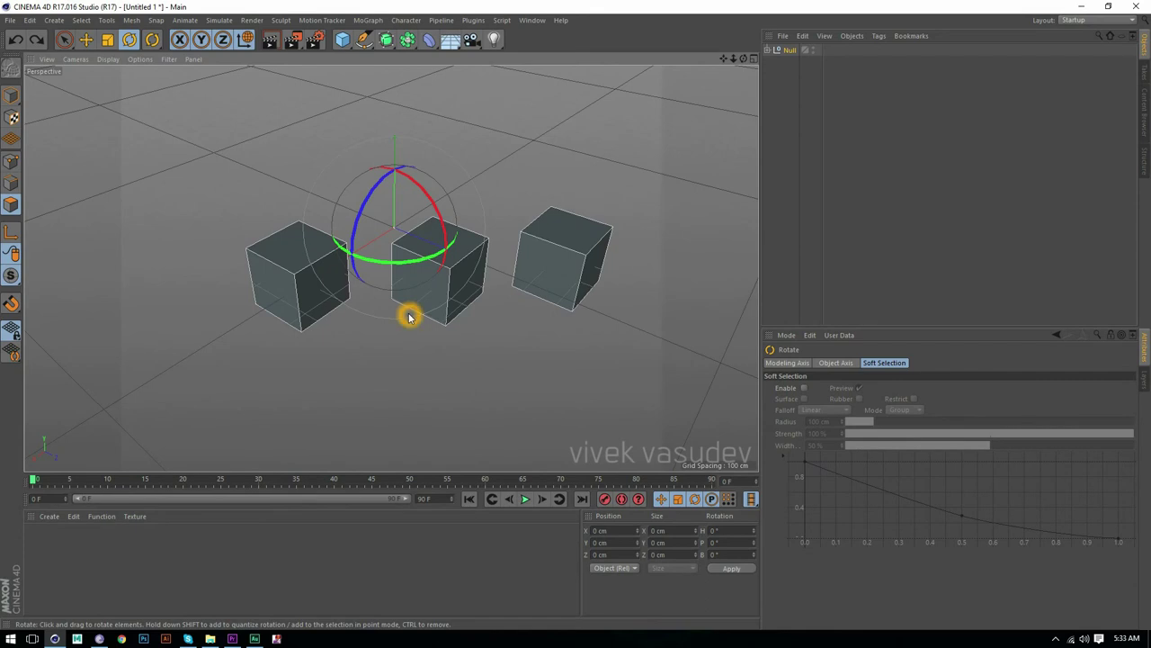
mouse_move(408, 318)
alt+mouse_down()
mouse_move(387, 399)
mouse_move(398, 419)
mouse_move(393, 387)
mouse_move(414, 398)
alt+mouse_up()
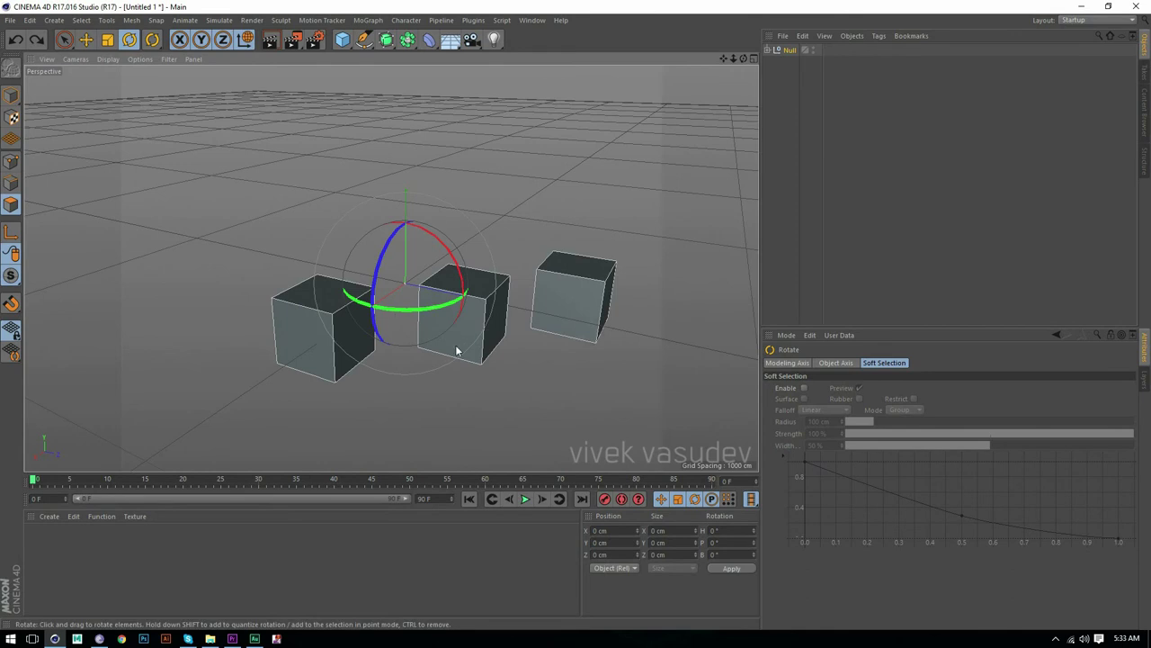
mouse_move(543, 328)
alt+mouse_down()
mouse_move(390, 296)
mouse_move(536, 348)
alt+mouse_up()
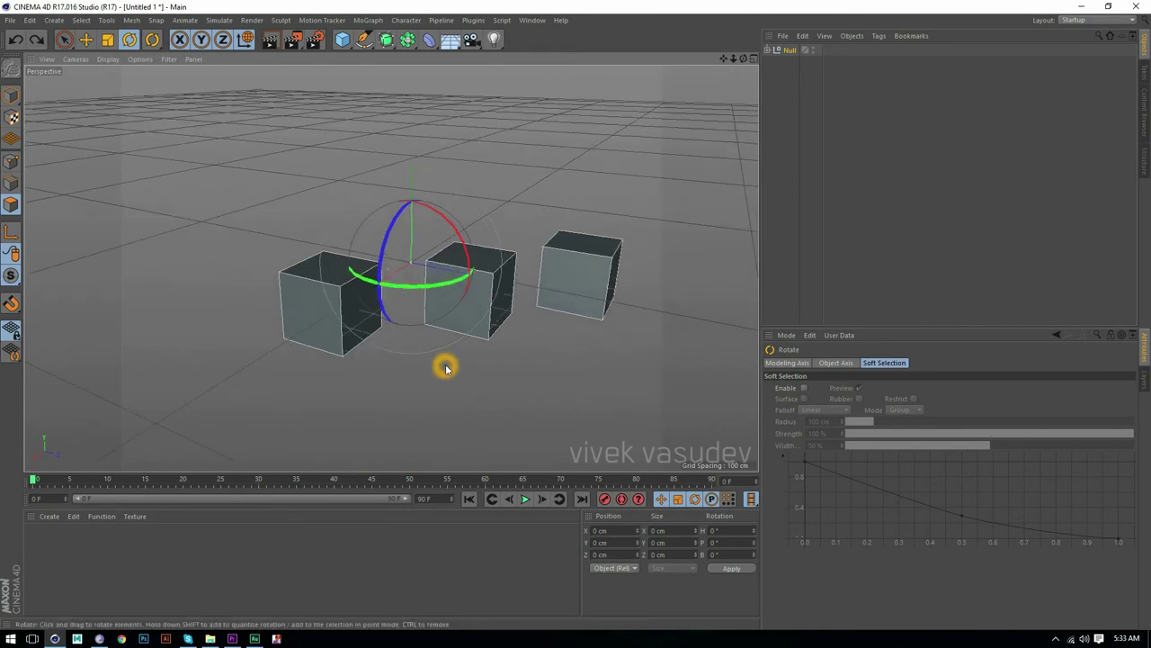
mouse_move(342, 419)
alt+mouse_down()
mouse_move(395, 399)
mouse_move(414, 427)
mouse_move(340, 365)
mouse_move(445, 369)
mouse_move(401, 368)
mouse_move(398, 329)
mouse_move(263, 354)
alt+mouse_up()
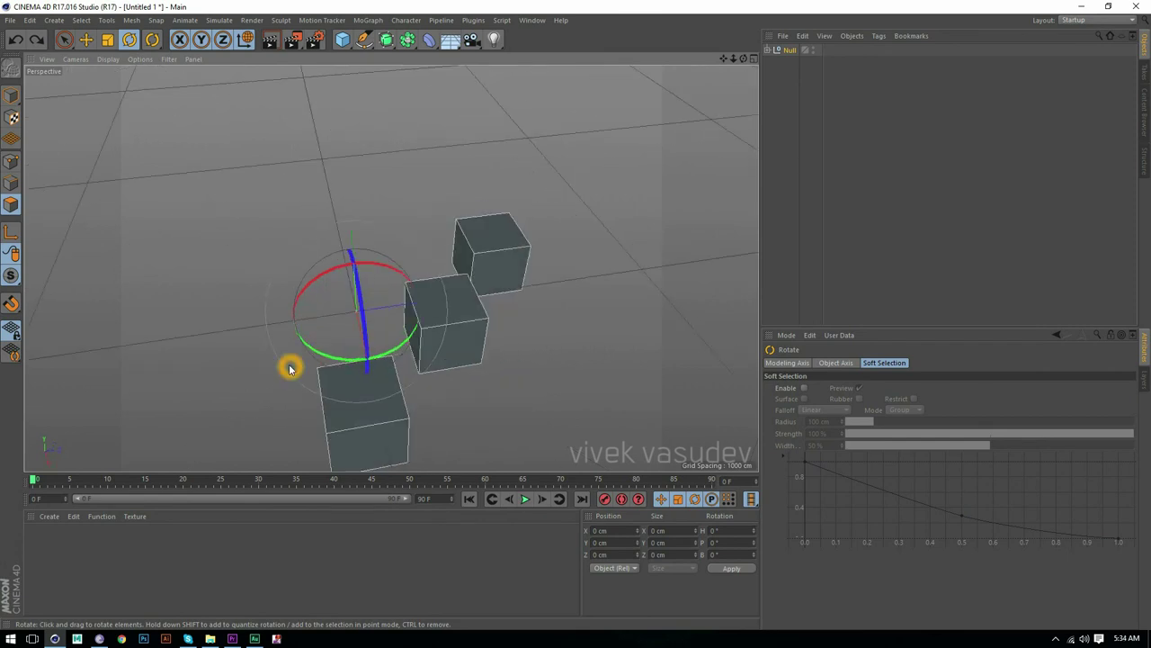